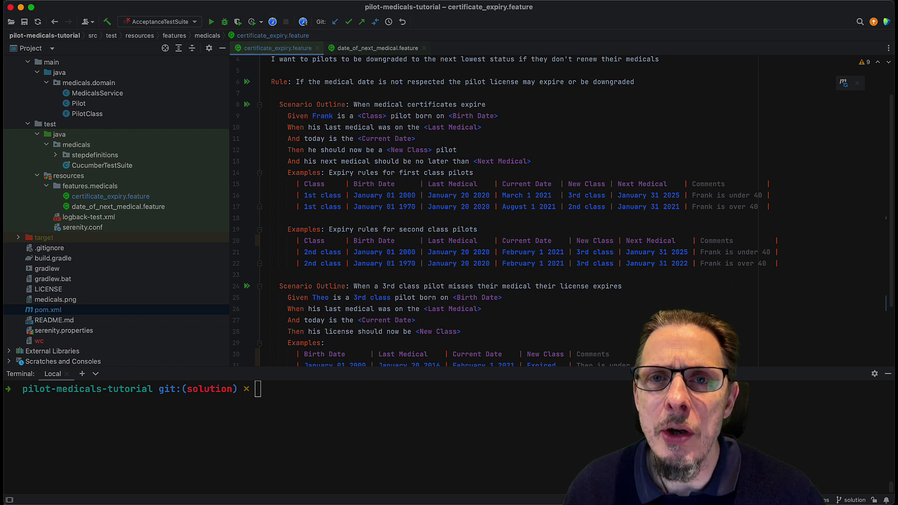
- Rerun 'mvn clean verify' in the terminal and browse the feature file tabs during the build
left_click(343, 276)
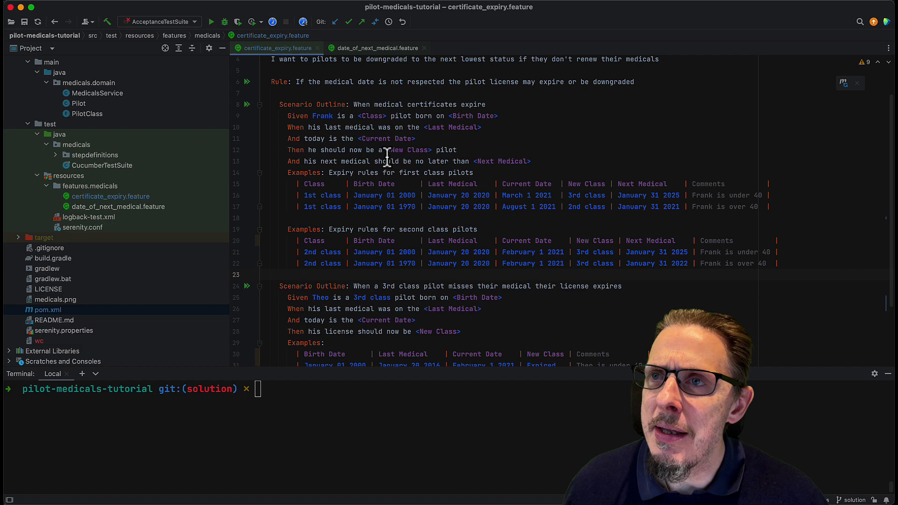
scroll(378, 234, "down", 2)
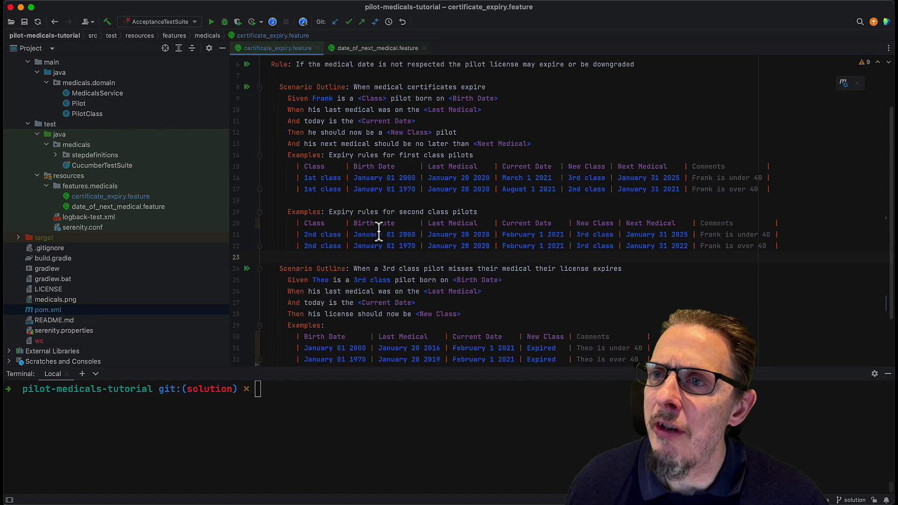
scroll(379, 234, "down", 3)
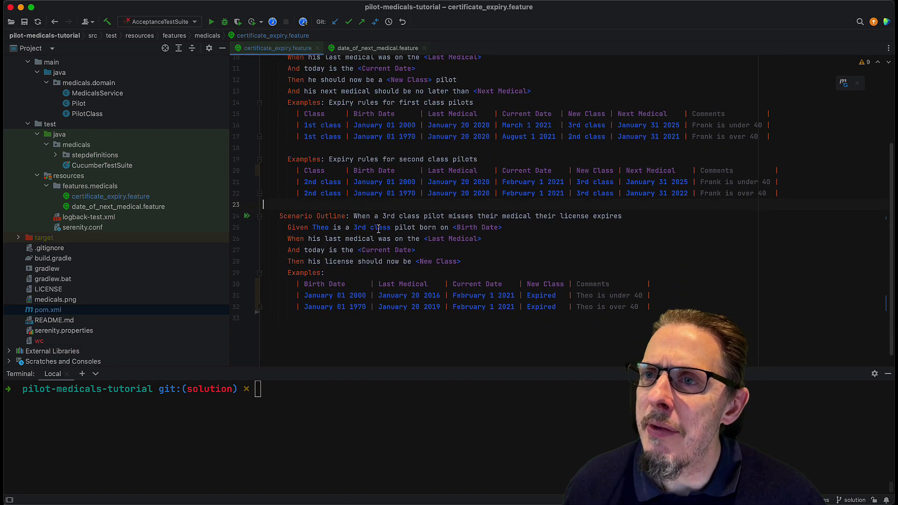
left_click(280, 409)
key("Up")
key("Up")
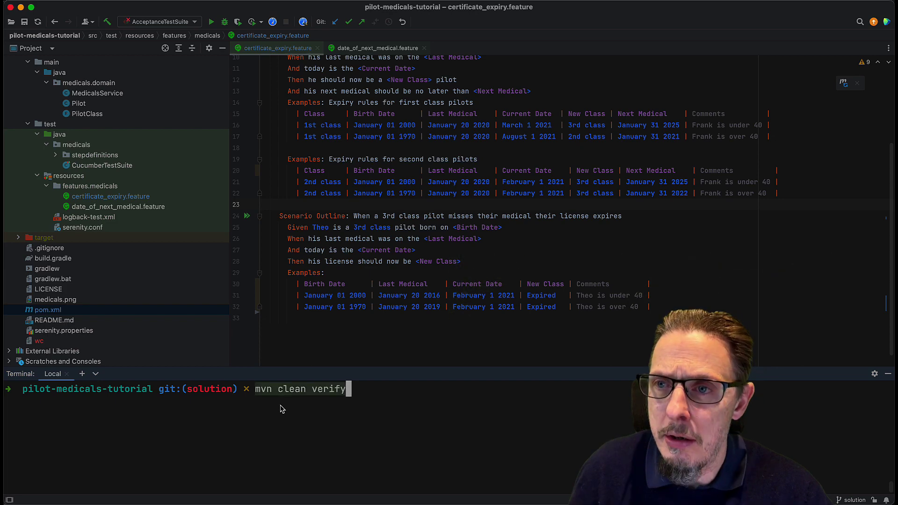
key("Return")
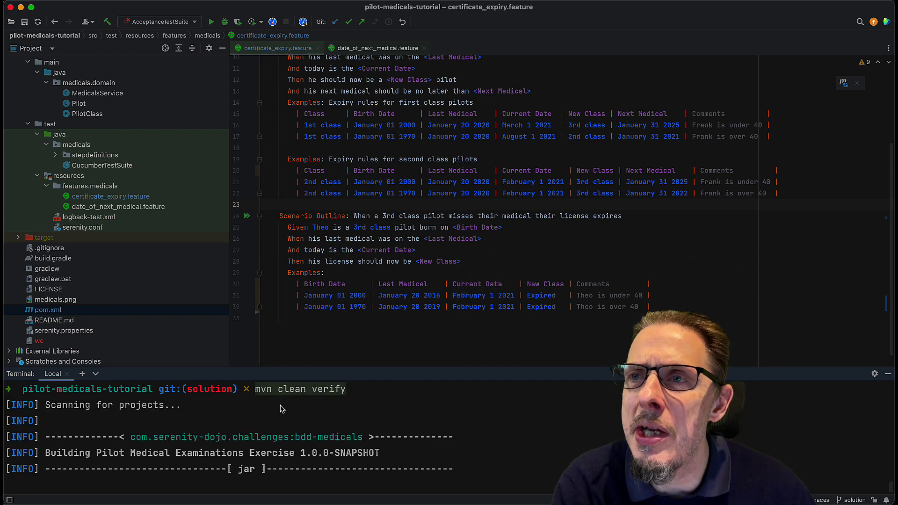
scroll(410, 265, "up", 1)
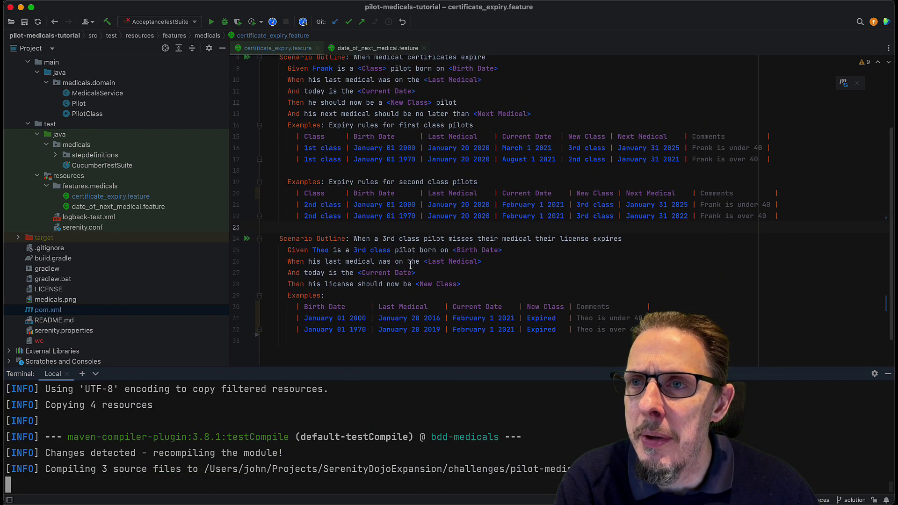
scroll(410, 266, "up", 1)
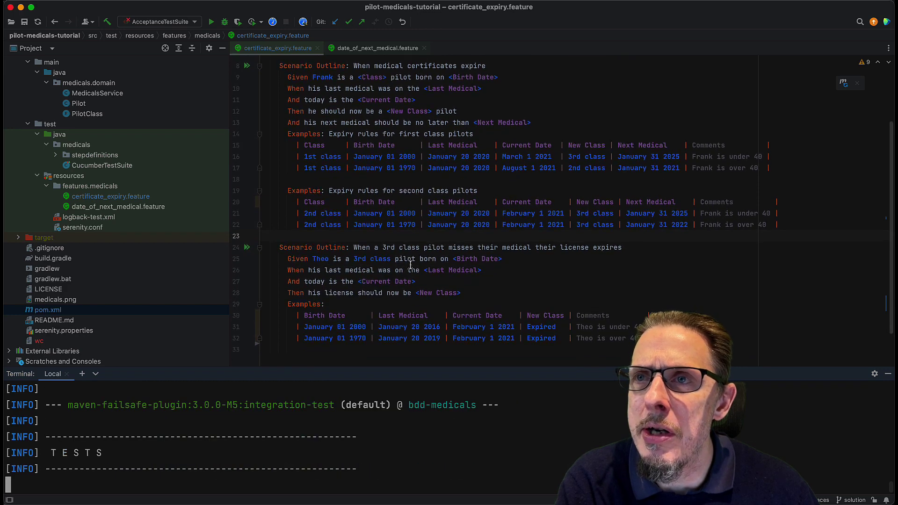
scroll(410, 265, "up", 4)
scroll(379, 175, "down", 3)
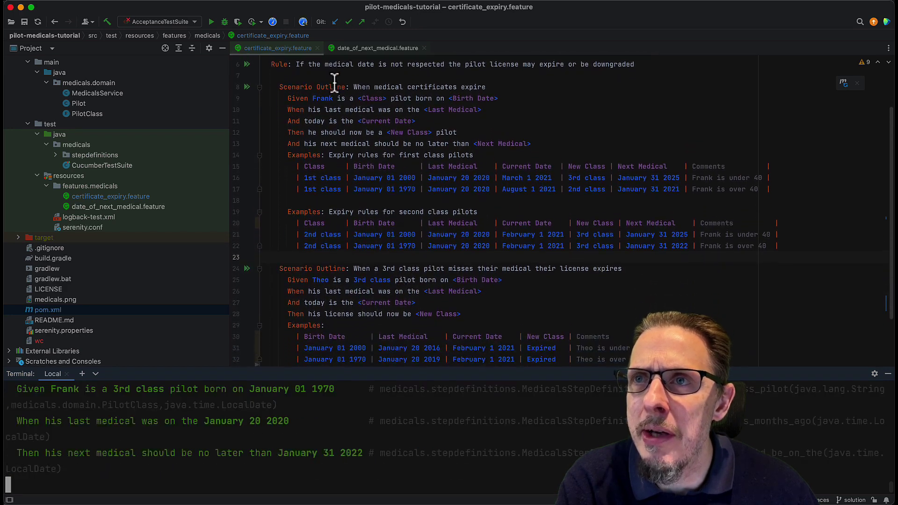
left_click(360, 48)
scroll(381, 150, "up", 2)
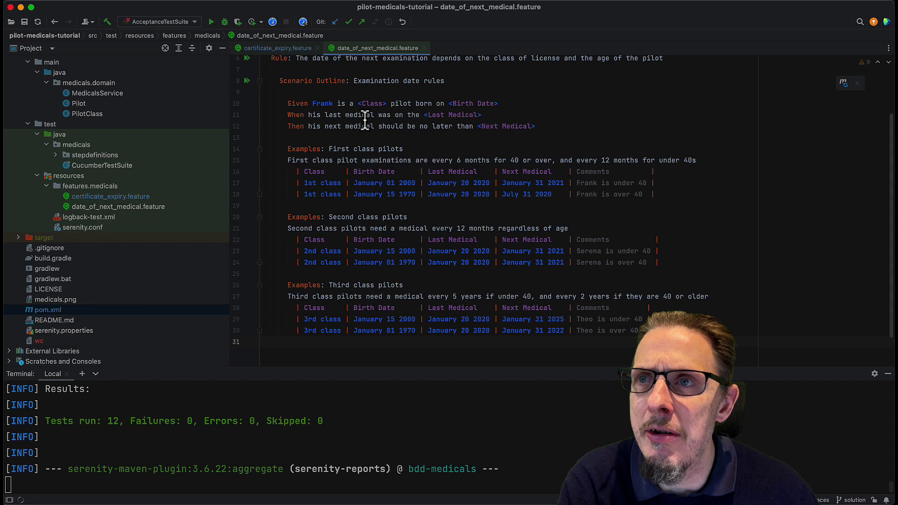
scroll(332, 84, "up", 3)
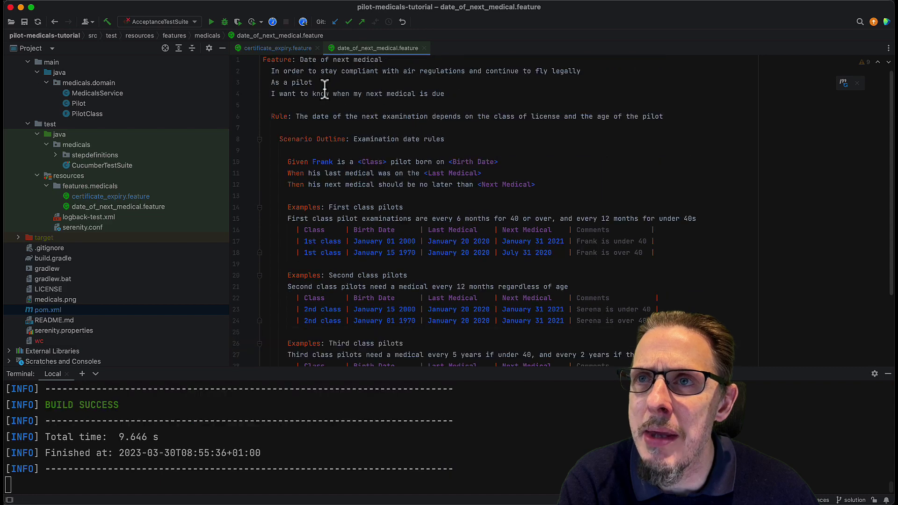
left_click(302, 50)
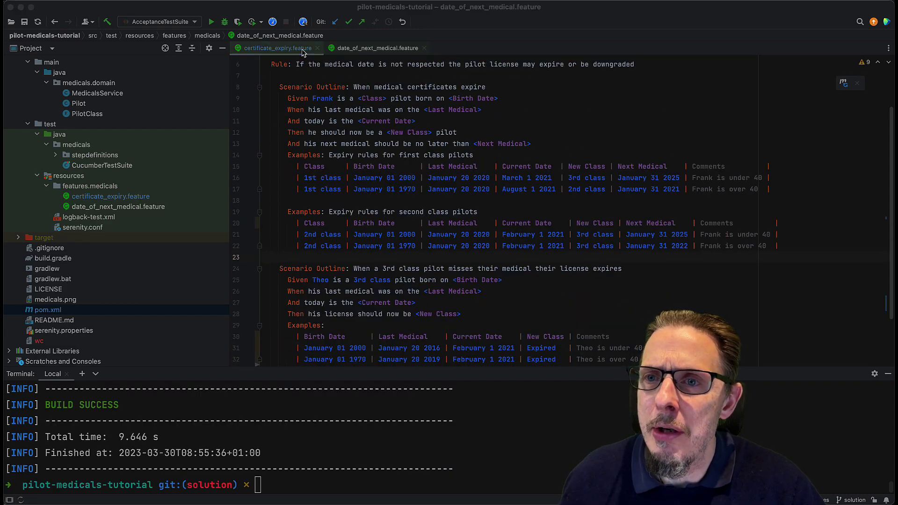
key("super+Tab")
key("super+Tab")
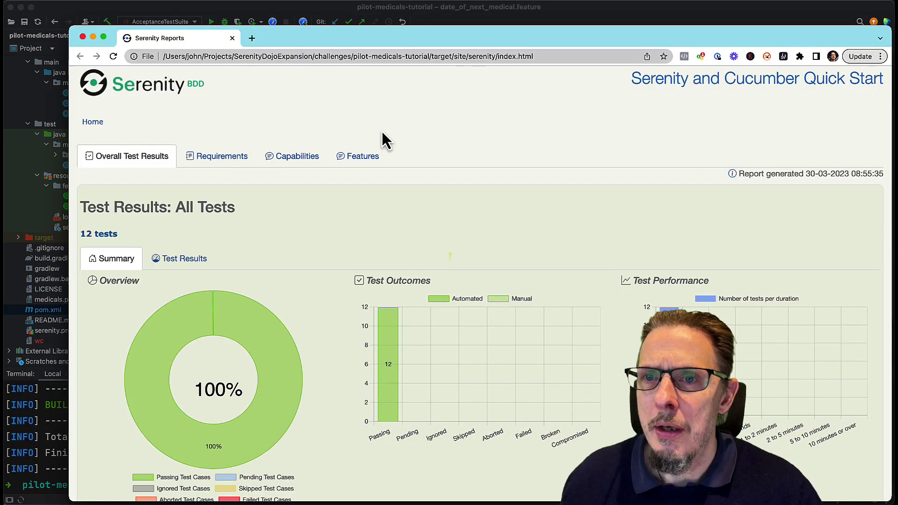
- Go to the report's Requirements overview, narrow the browser window, and open 'Certificate expiry'
left_click(232, 164)
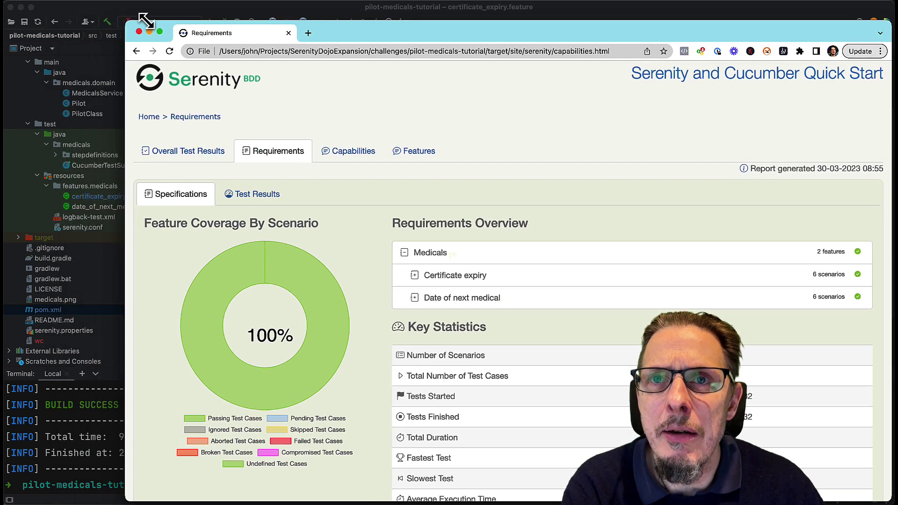
left_click_drag(71, 27, 160, 19)
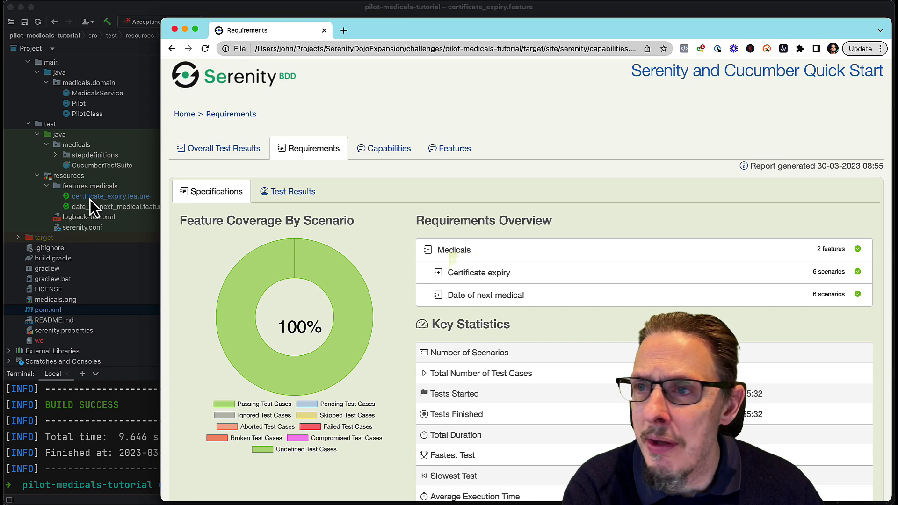
left_click(478, 273)
scroll(483, 342, "down", 2)
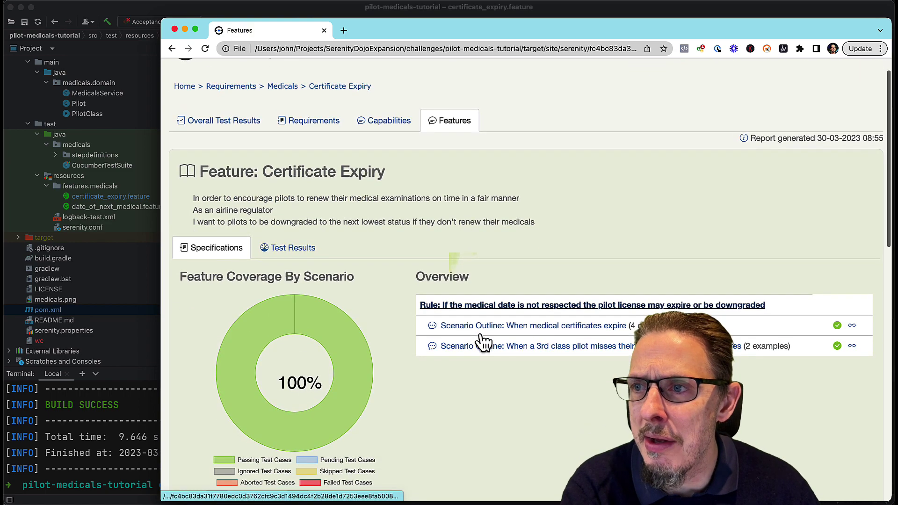
scroll(483, 341, "down", 4)
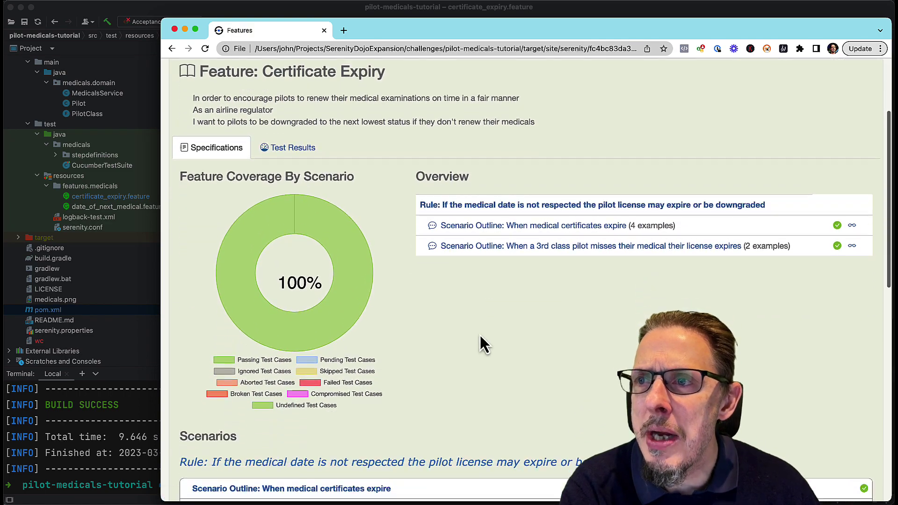
scroll(478, 231, "down", 5)
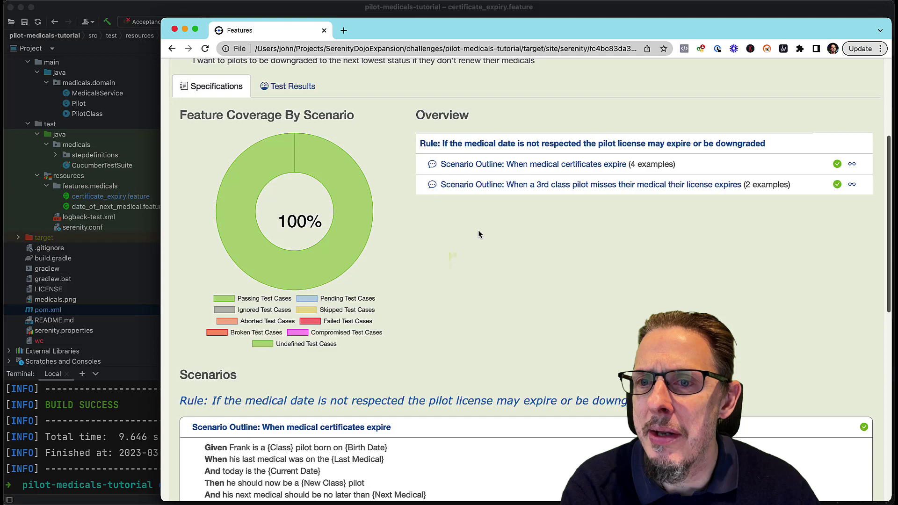
scroll(259, 308, "down", 2)
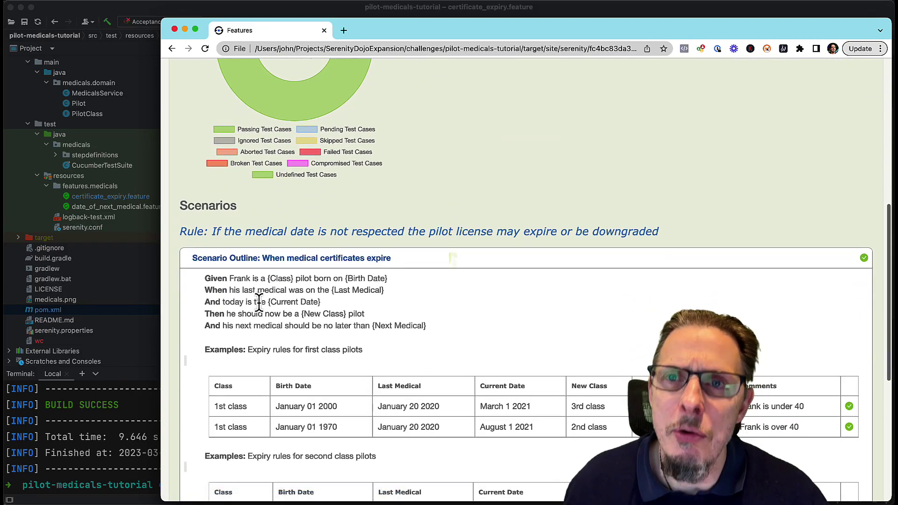
- Duplicate the 3rd-class scenario outline in the certificate expiry feature file
left_click(86, 197)
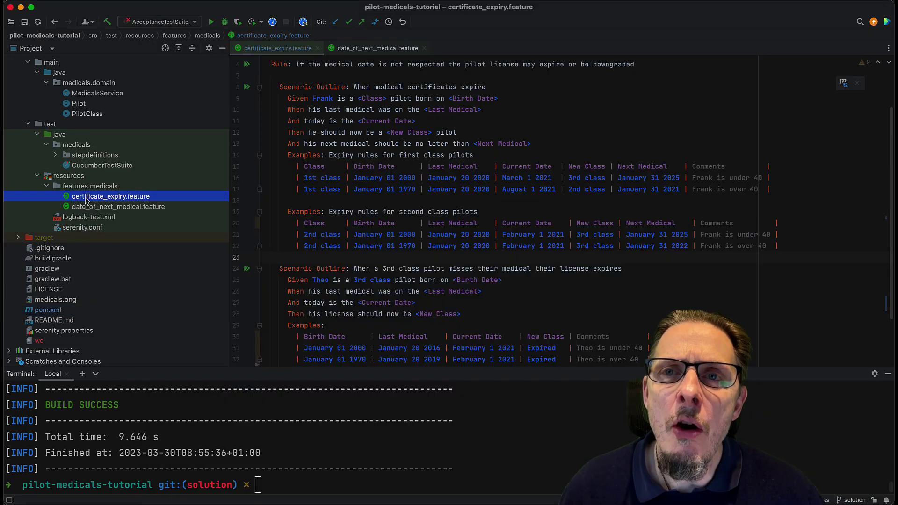
scroll(456, 290, "down", 1)
scroll(452, 267, "down", 2)
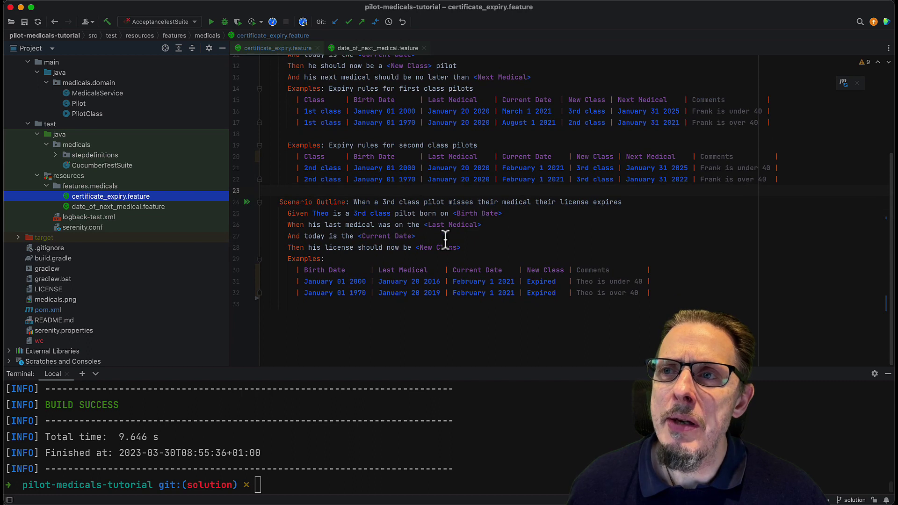
left_click(425, 197)
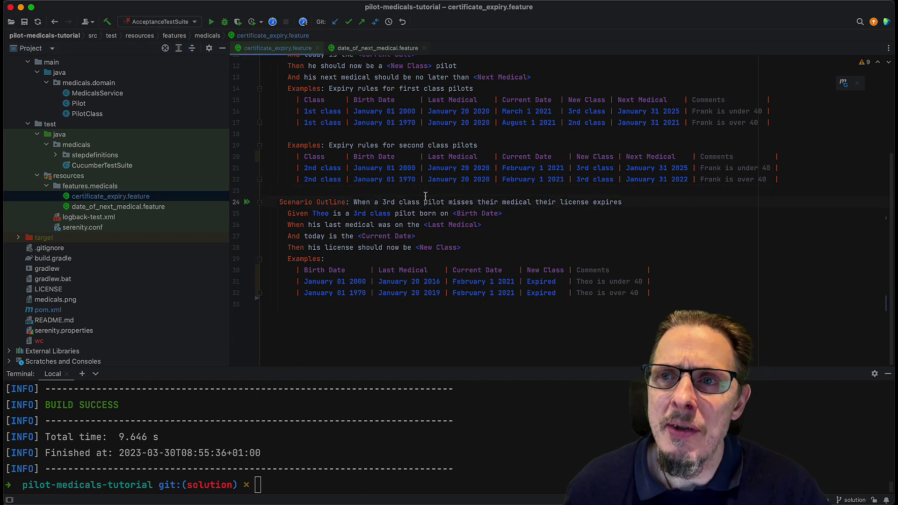
key("shift+Down")
key("shift+Down")
key("shift+Down")
key("shift+Down")
key("shift+Down")
key("shift+Down")
key("shift+Down")
key("ctrl+c")
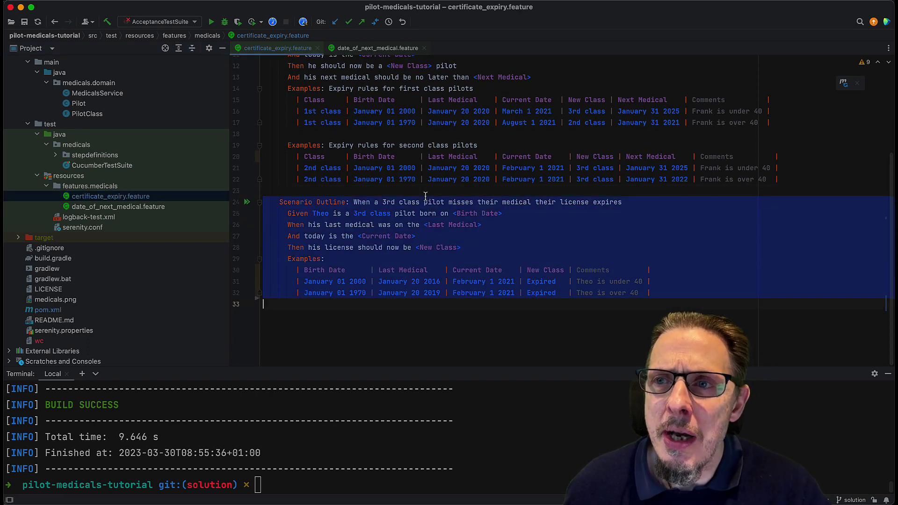
key("Escape")
key("ctrl+v")
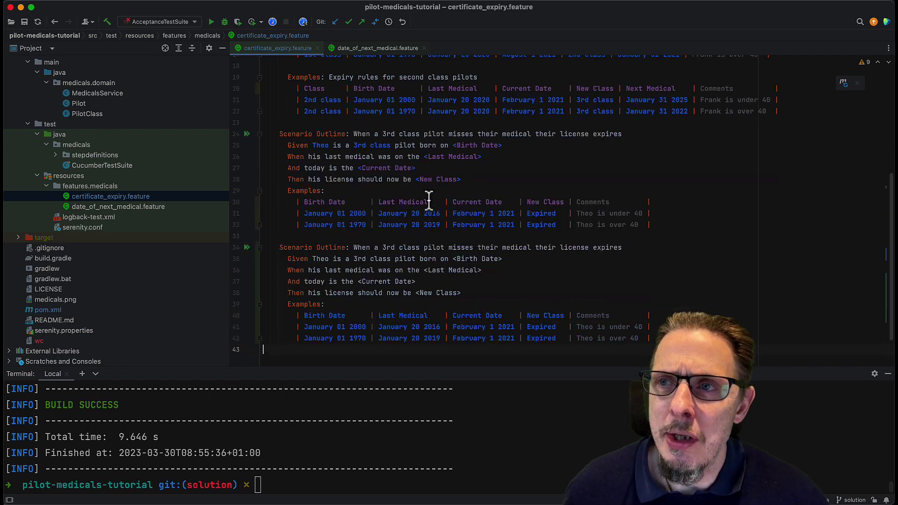
- Set the copied outline's example rows to '3rd class' and reformat the table
double_click(362, 258)
type("2")
key("Escape")
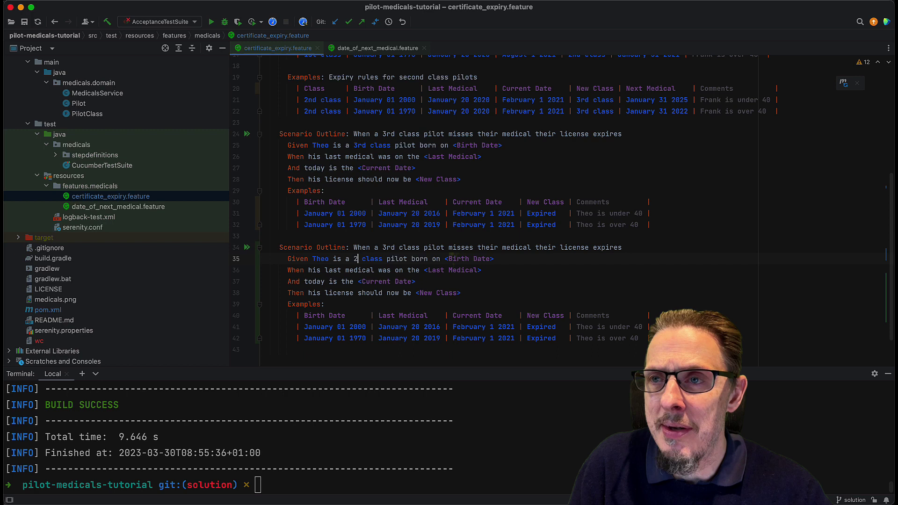
type("nd")
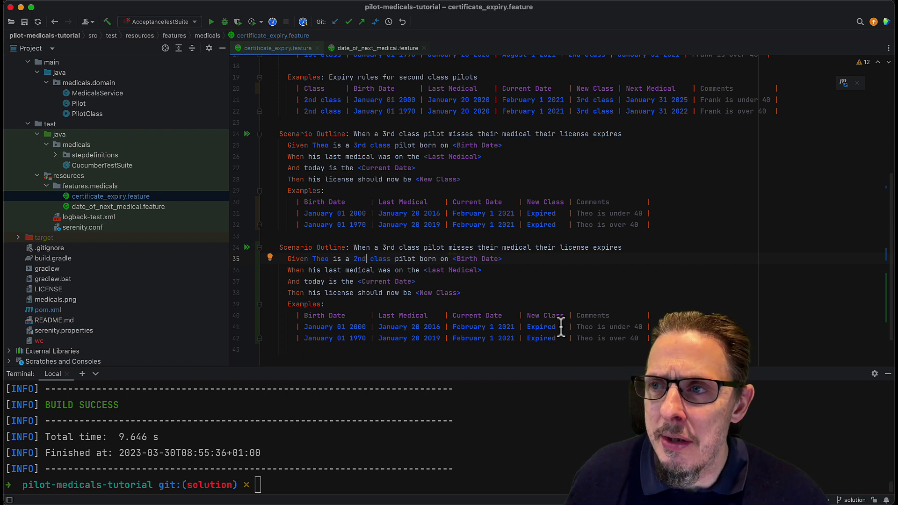
type("3")
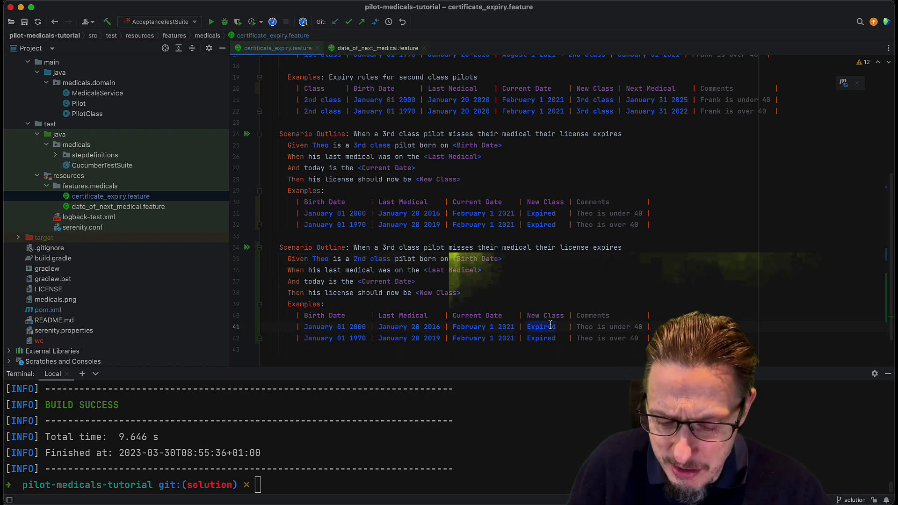
type("d cla")
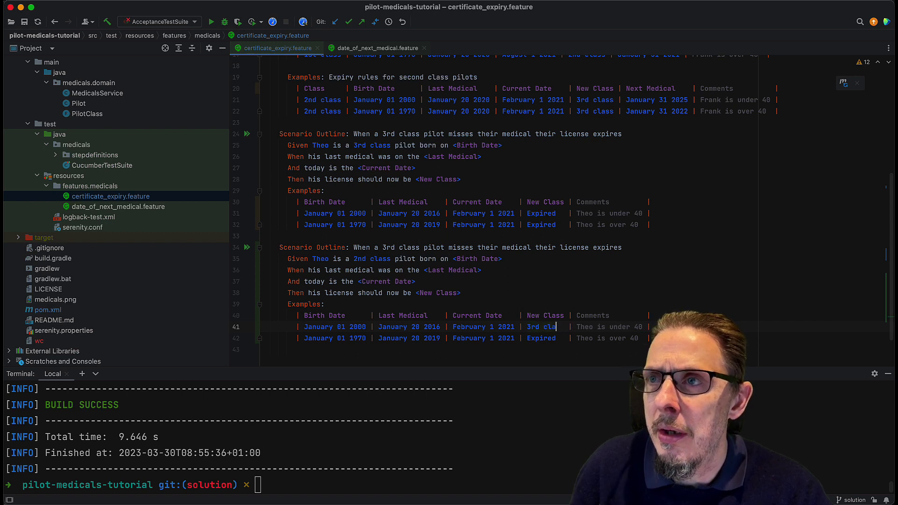
type("ss")
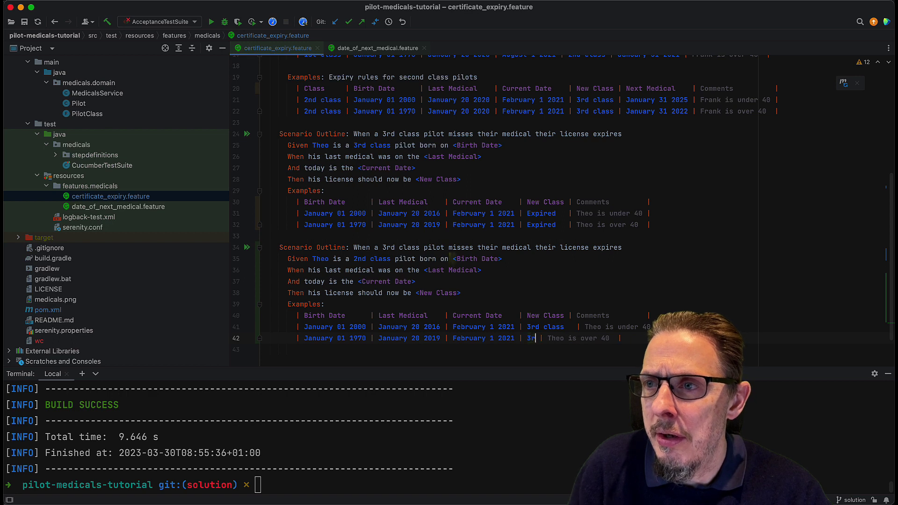
type("d class")
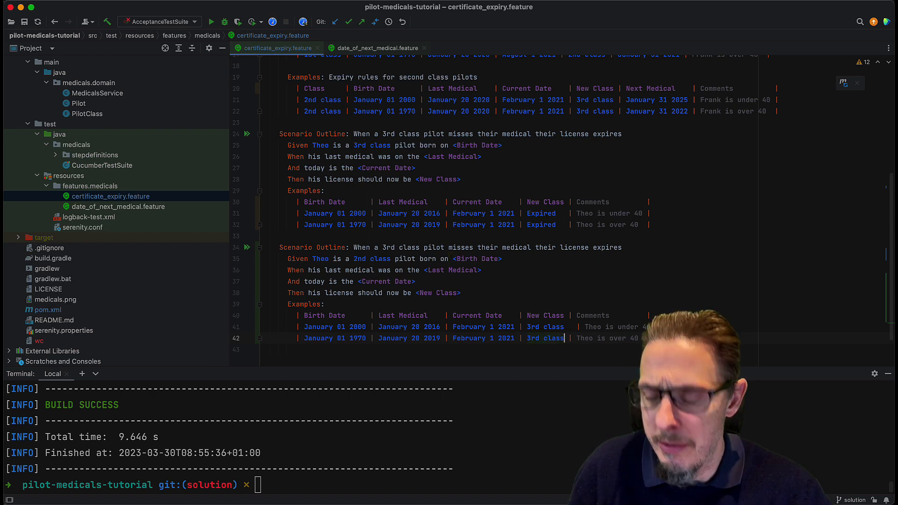
key("super+alt+l")
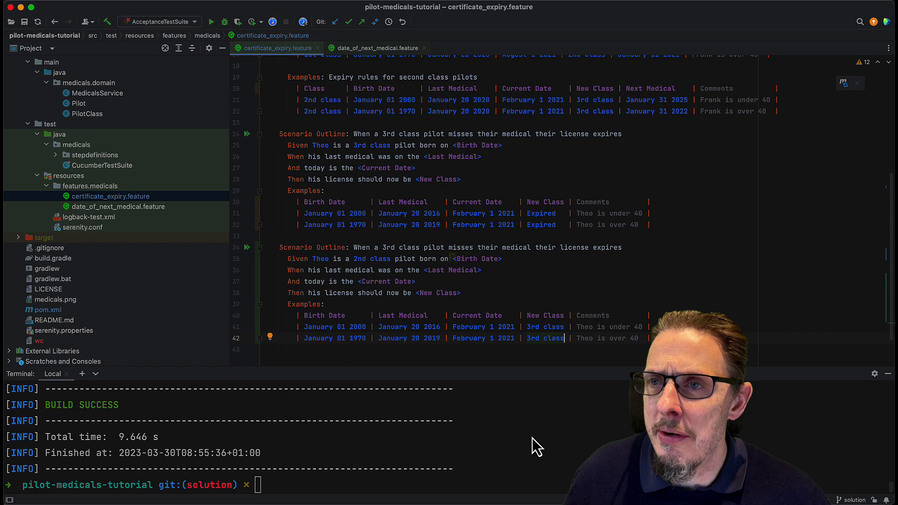
- Rebuild with 'mvn clean verify' and reload the report back to its Requirements overview
left_click(534, 430)
type("mvn clean verify")
key("Return")
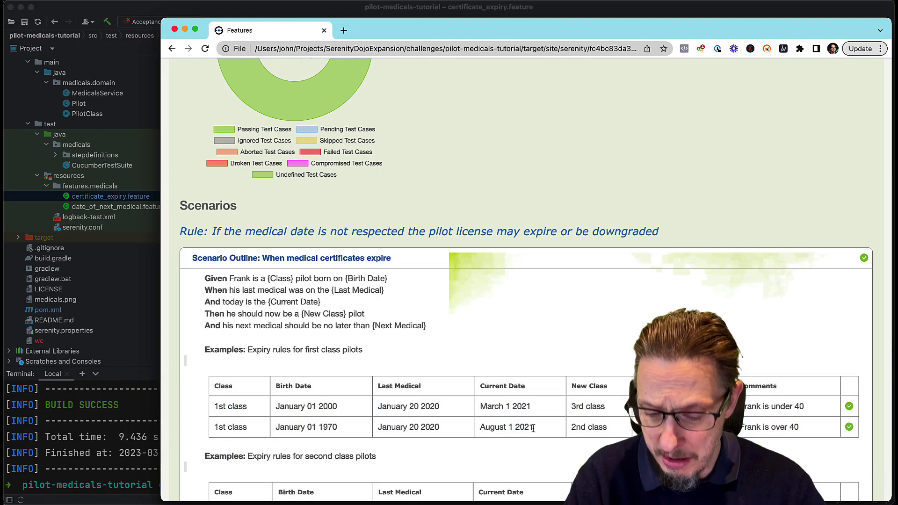
key("super+r")
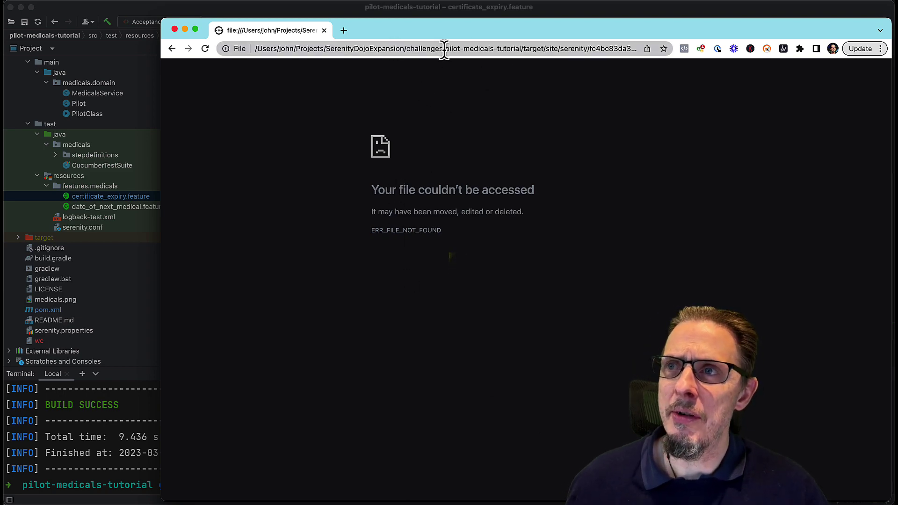
left_click(178, 49)
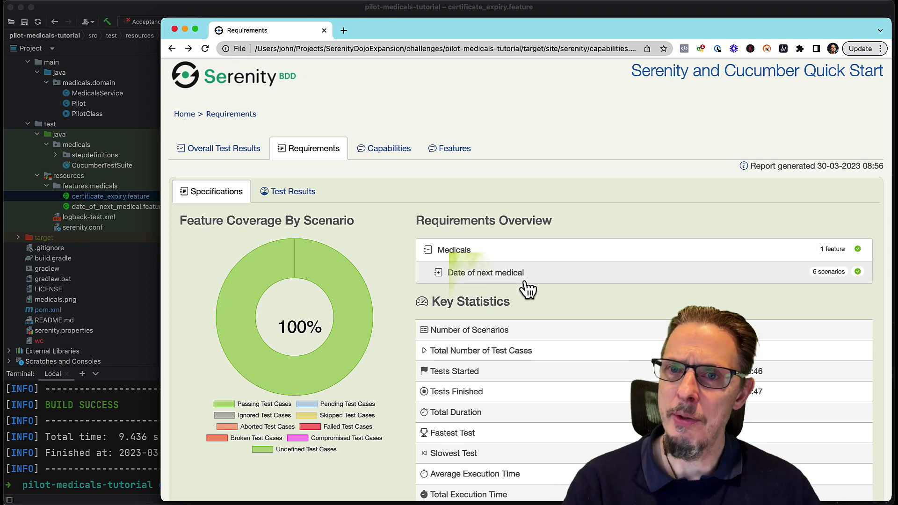
- Change '3rd' to '2nd' in the line 34 Scenario Outline title
left_click(89, 424)
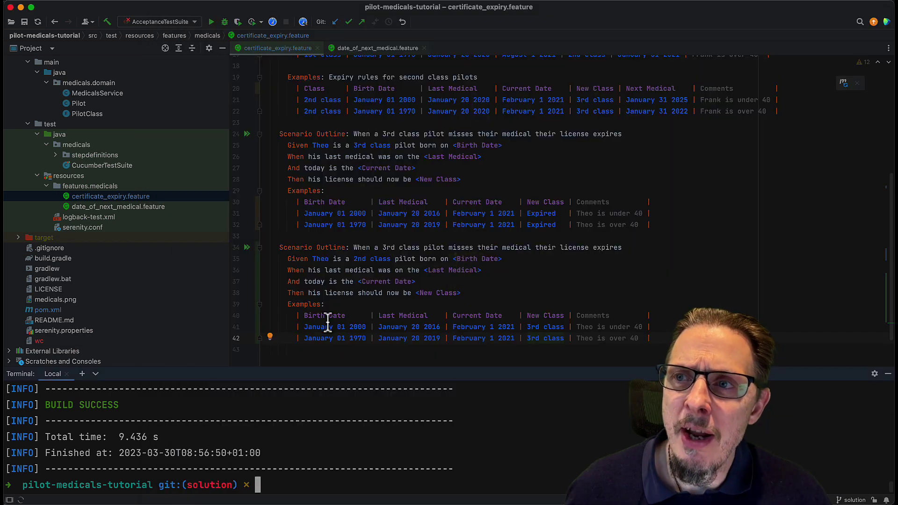
left_click(363, 134)
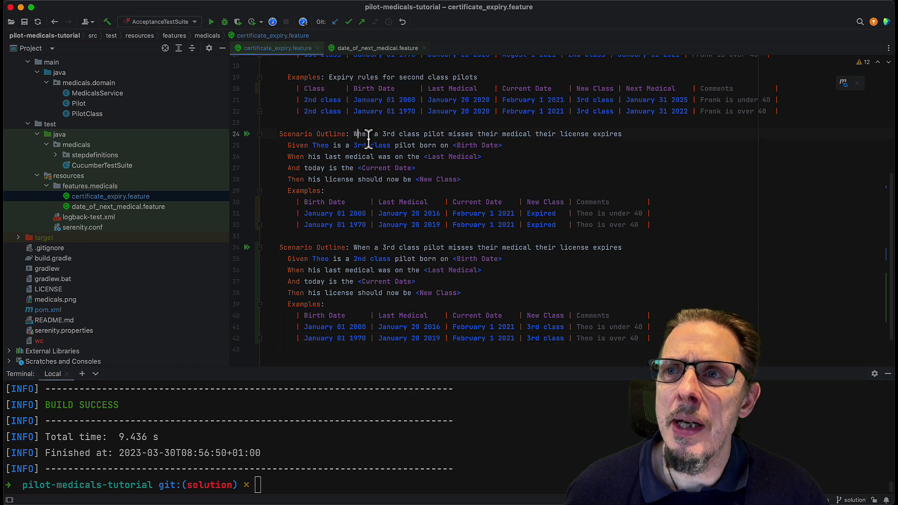
key("shift+End")
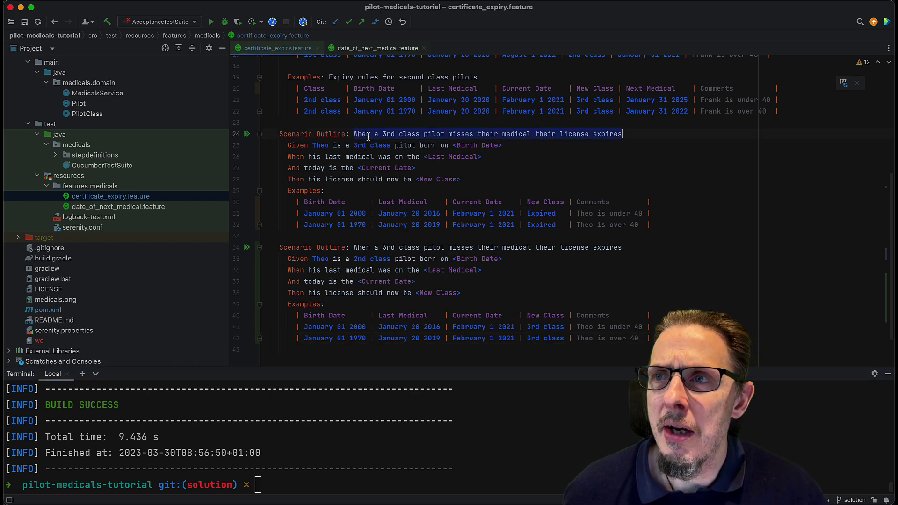
left_click_drag(353, 247, 704, 253)
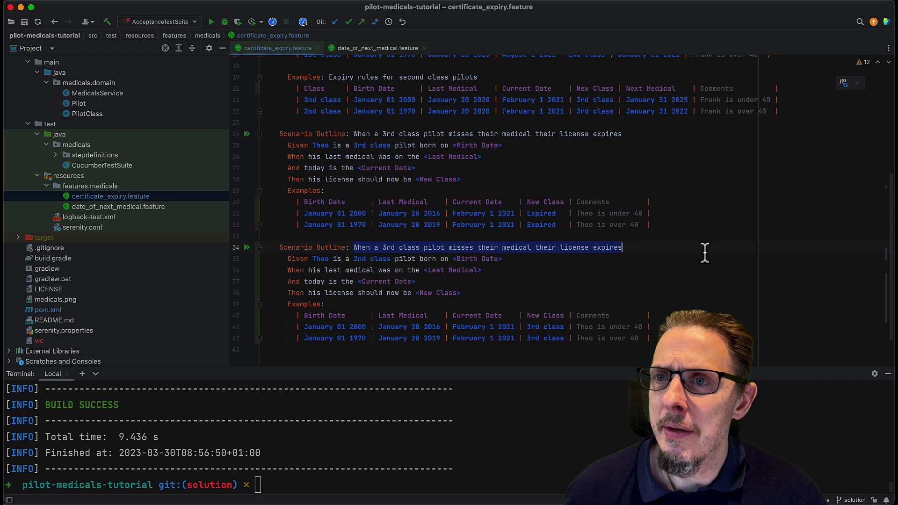
left_click(389, 250)
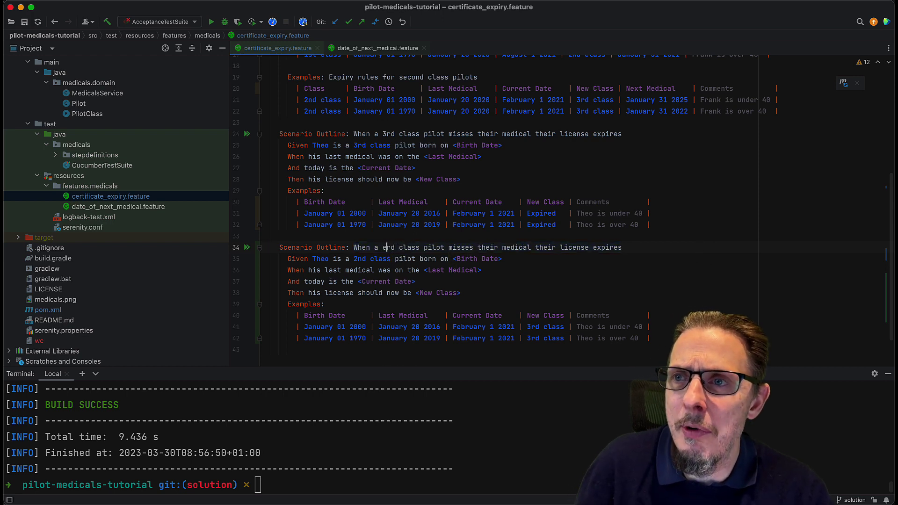
type("2")
key("Delete")
key("Delete")
key("Delete")
type("2nd")
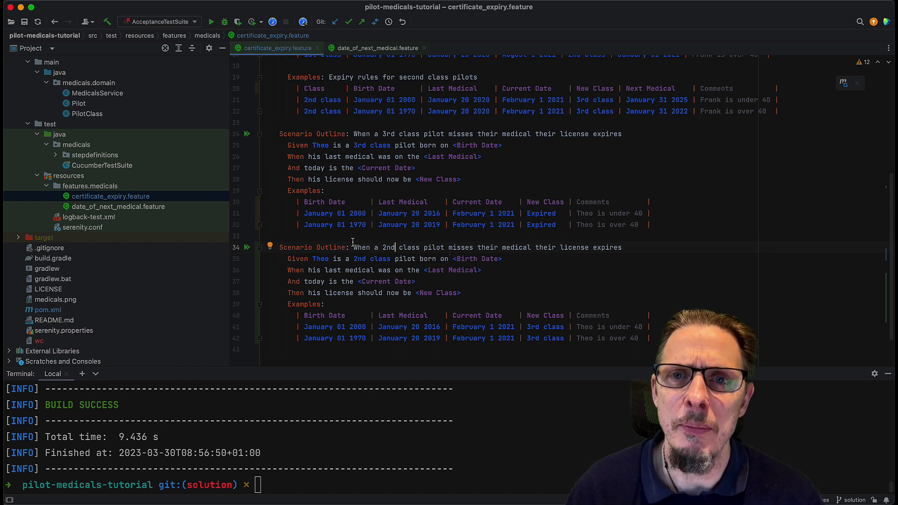
scroll(352, 241, "down", 1)
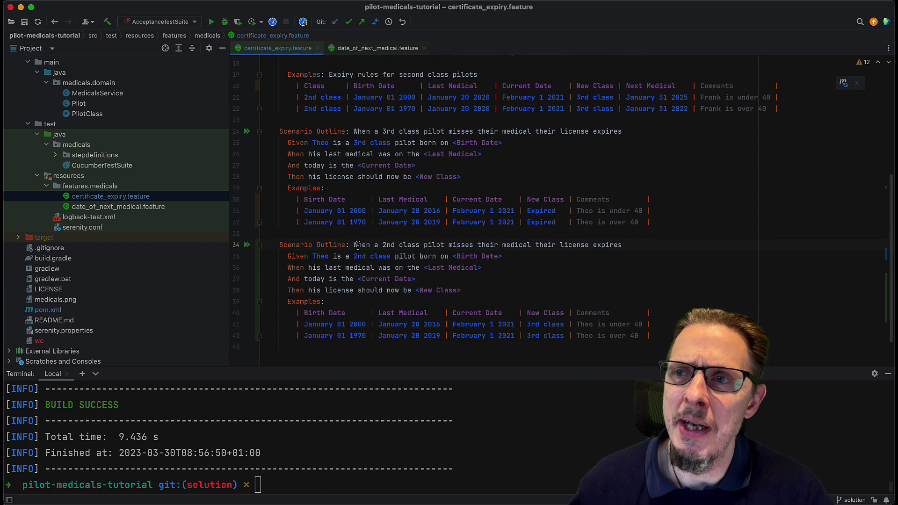
key("shift+End")
key("BackSpace")
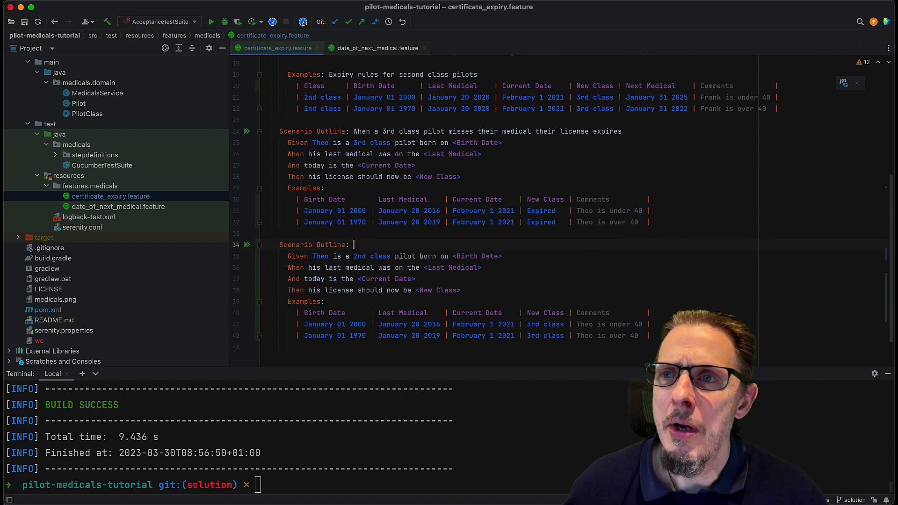
left_click(353, 268)
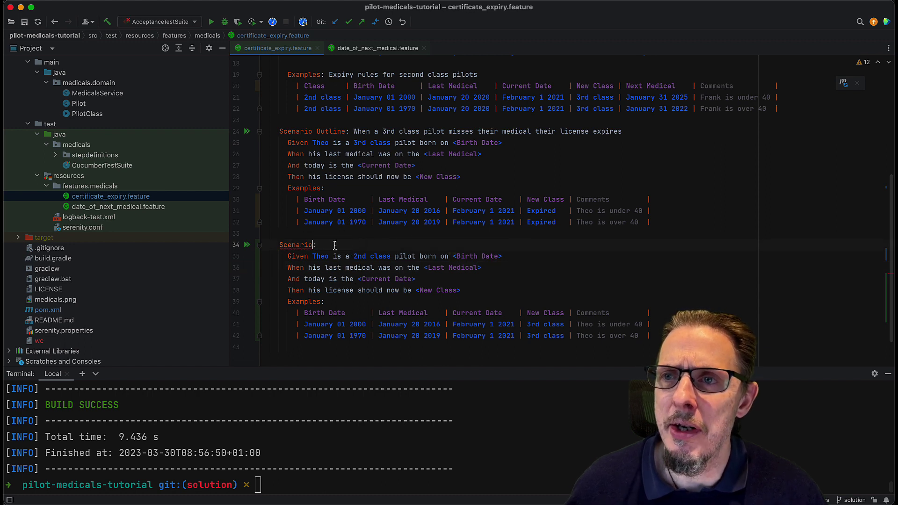
type("Outline")
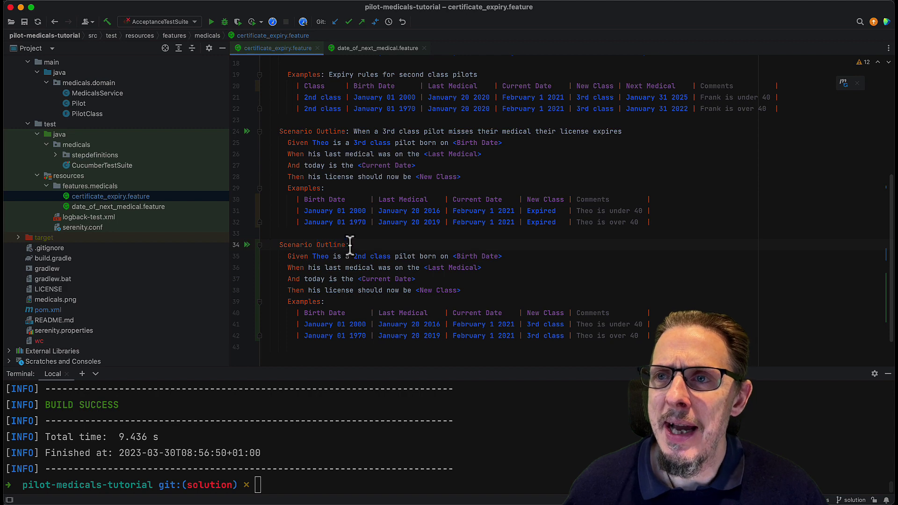
scroll(343, 244, "up", 5)
left_click_drag(299, 65, 414, 66)
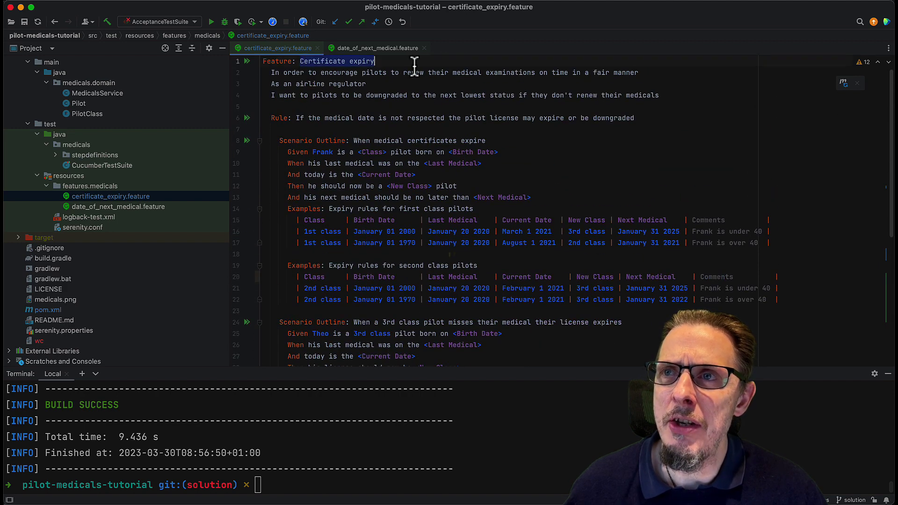
key("BackSpace")
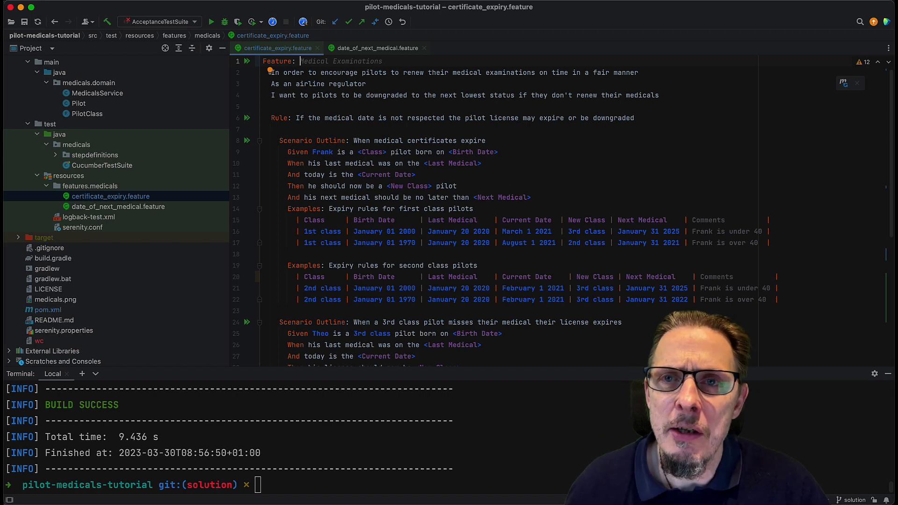
key("ctrl+z")
scroll(457, 210, "down", 7)
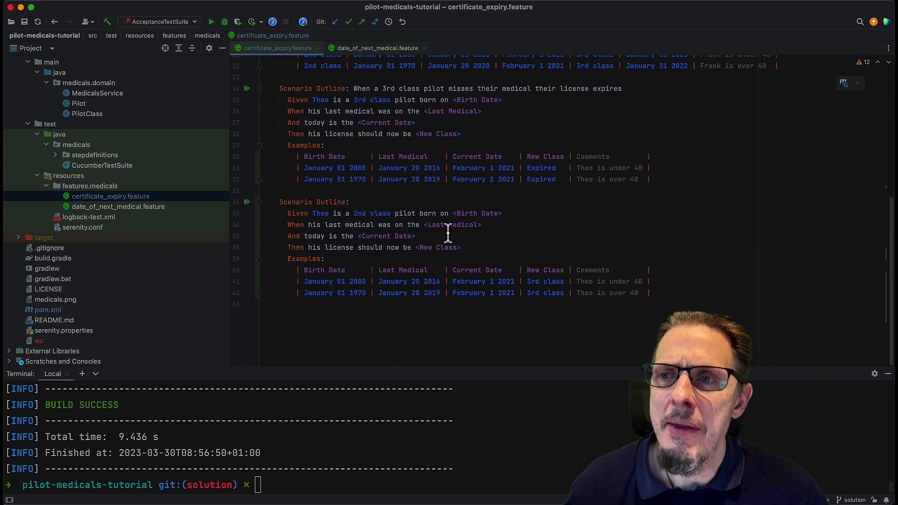
left_click(354, 202)
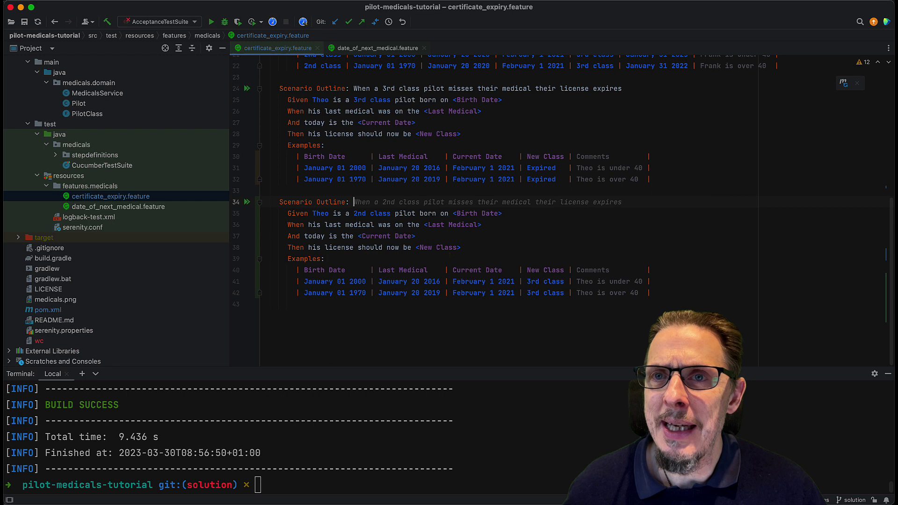
key("Tab")
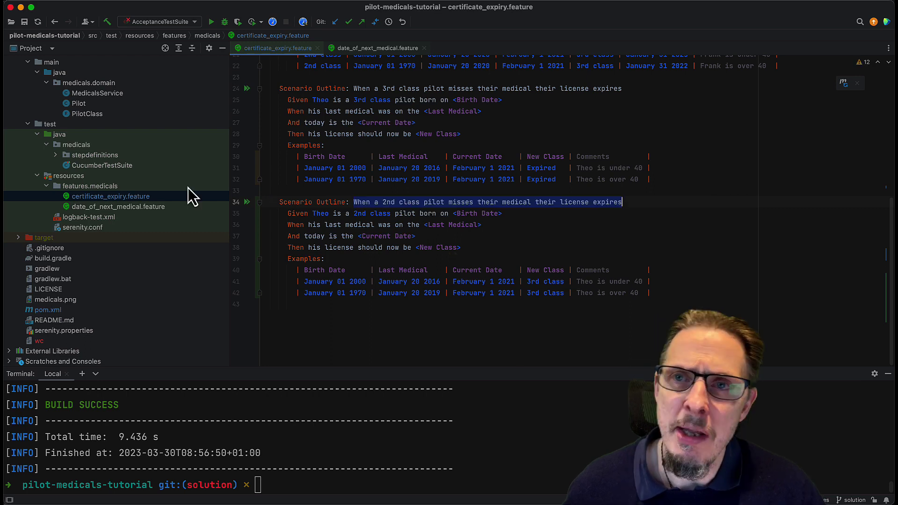
left_click(99, 207)
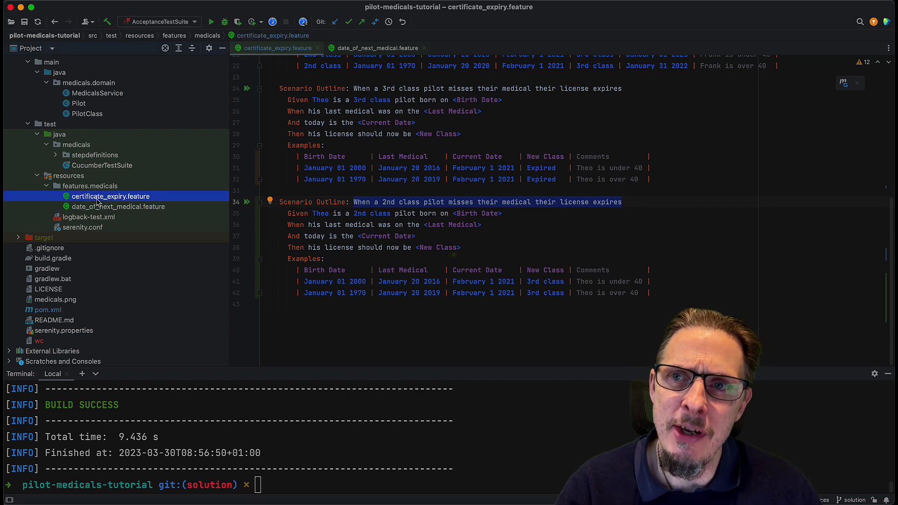
scroll(403, 169, "up", 3)
scroll(403, 168, "up", 5)
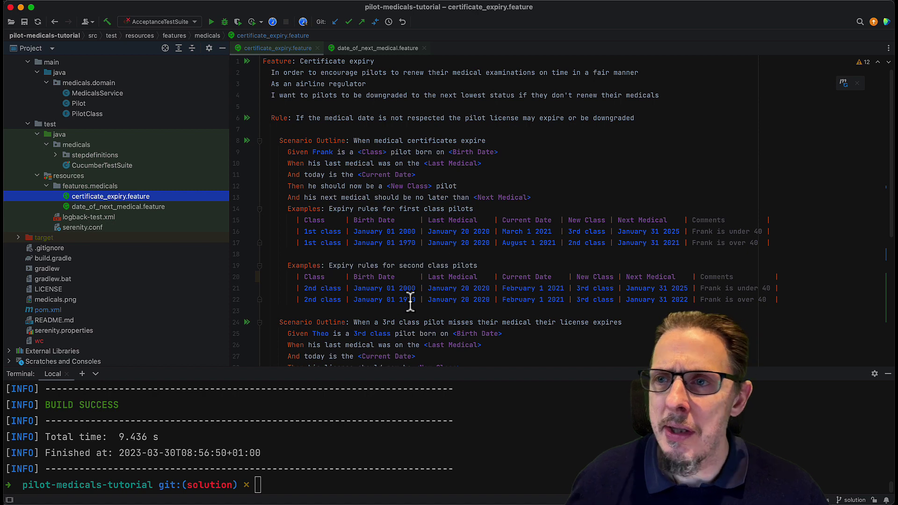
scroll(365, 321, "down", 5)
scroll(367, 318, "down", 3)
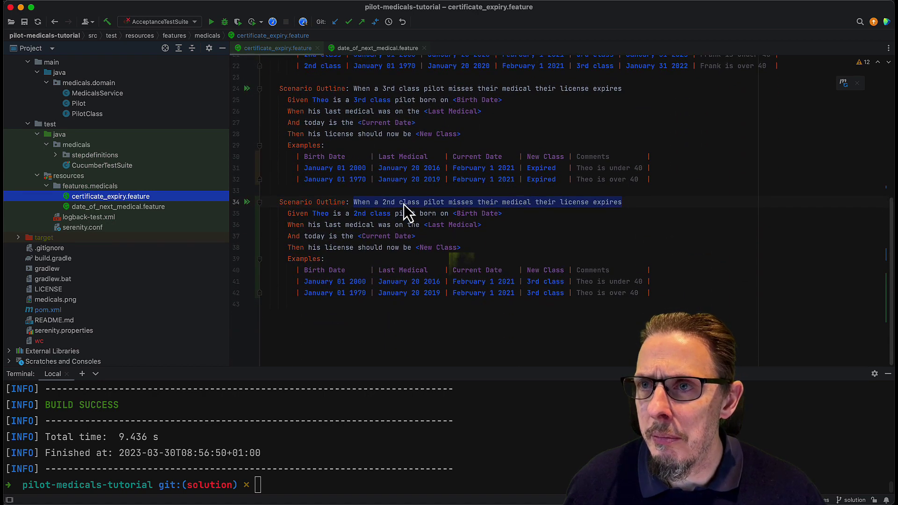
- Change '2nd' back to '3rd' in the line 34 scenario title
left_click(393, 203)
key("BackSpace")
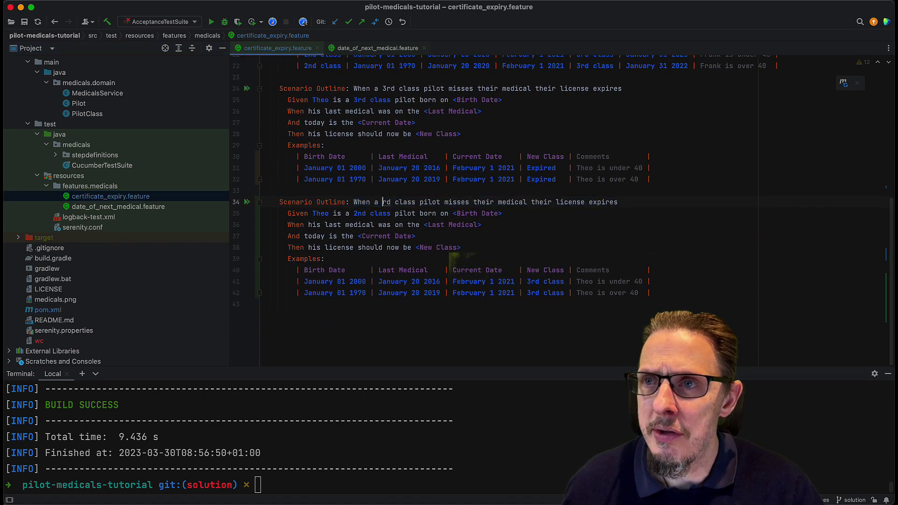
type("3")
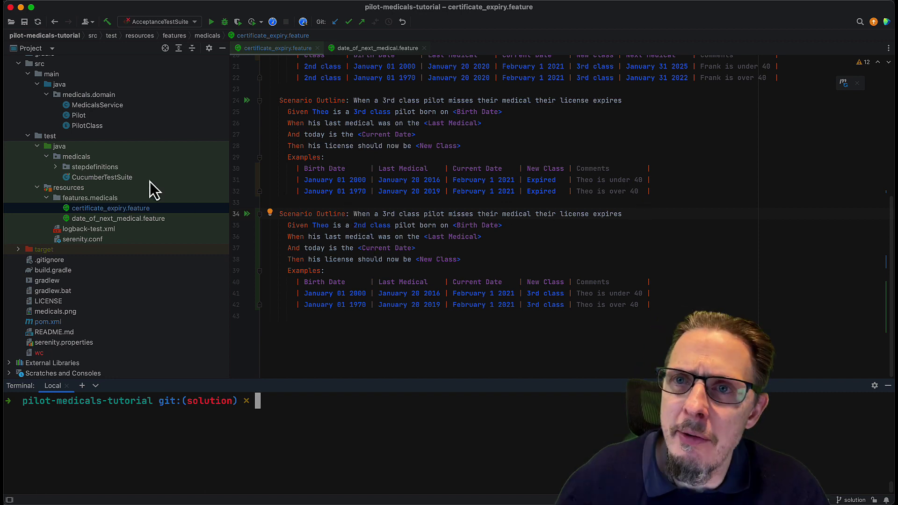
- Delete the 'Examination date rules' title in date_of_next_medical.feature, then focus the terminal
double_click(121, 218)
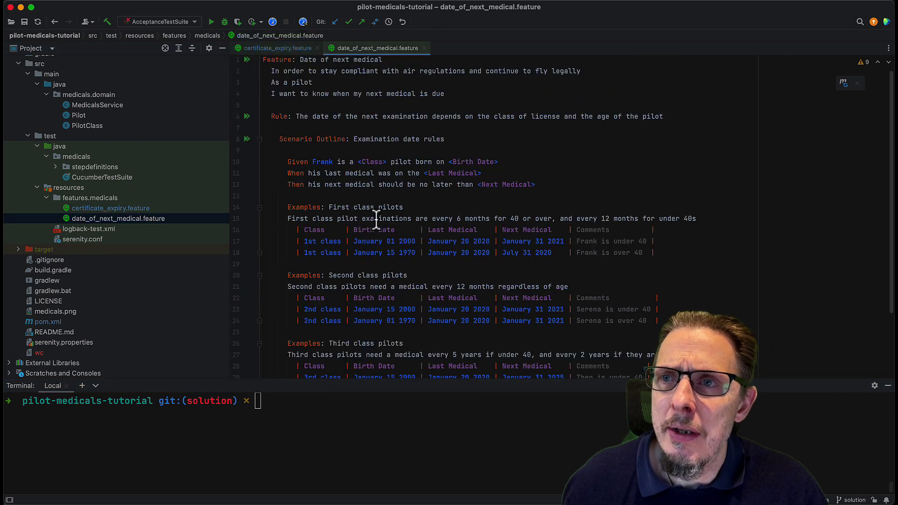
scroll(375, 217, "down", 3)
scroll(365, 196, "up", 2)
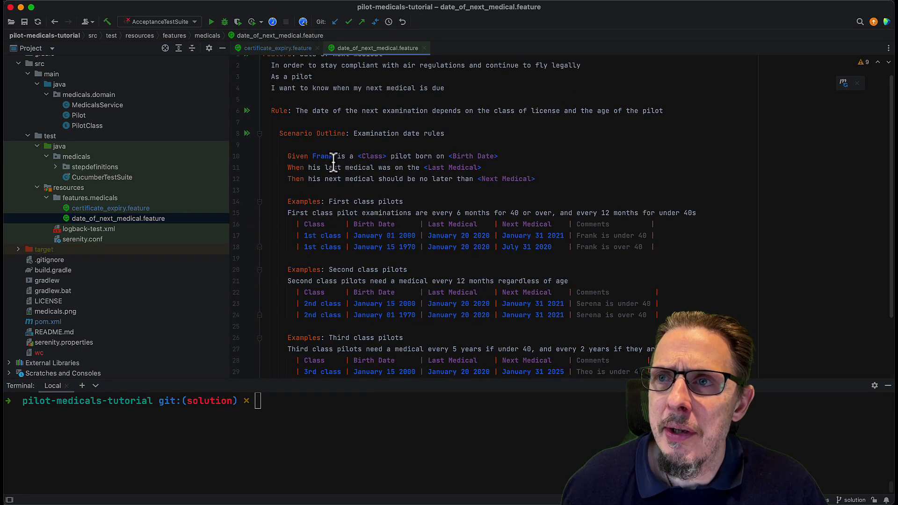
left_click_drag(357, 133, 447, 135)
key("BackSpace")
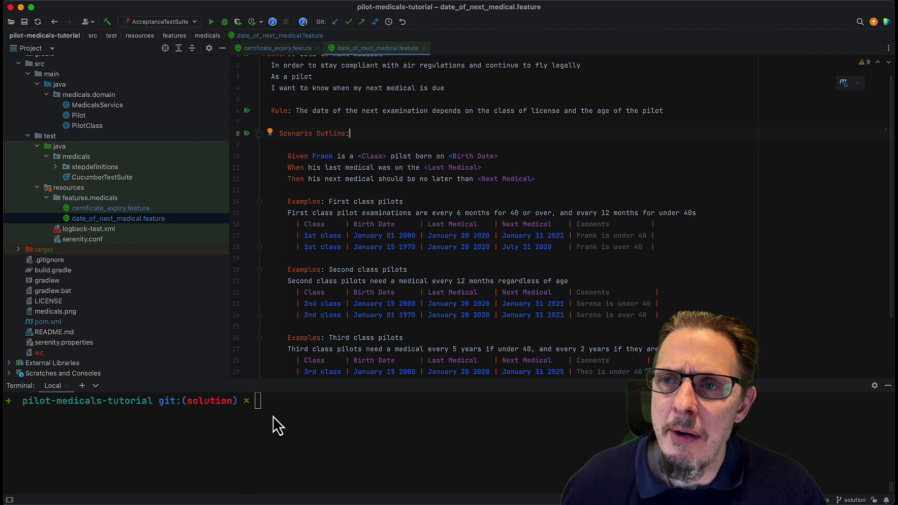
left_click(280, 432)
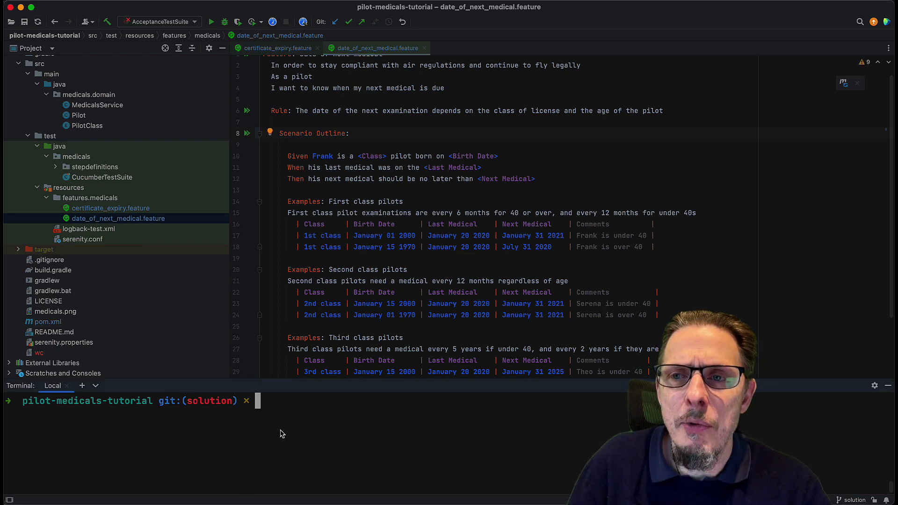
type("mvn ser")
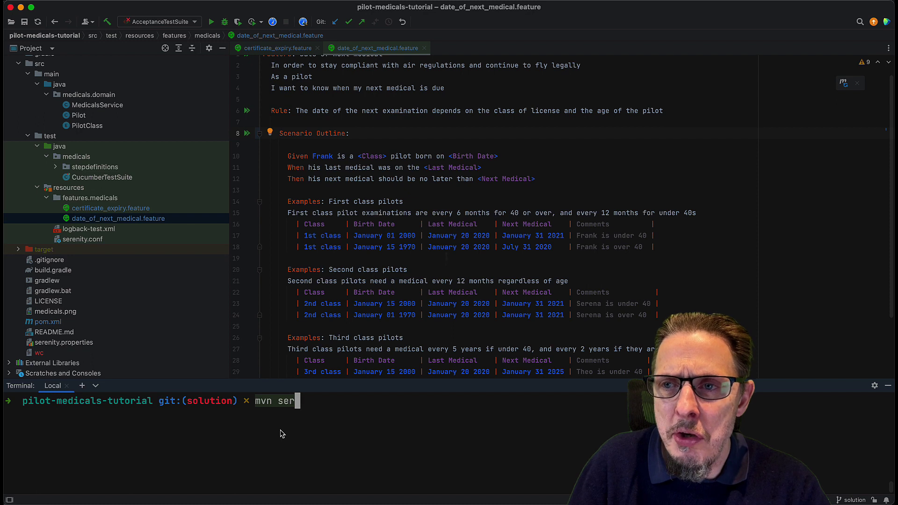
type("enity:")
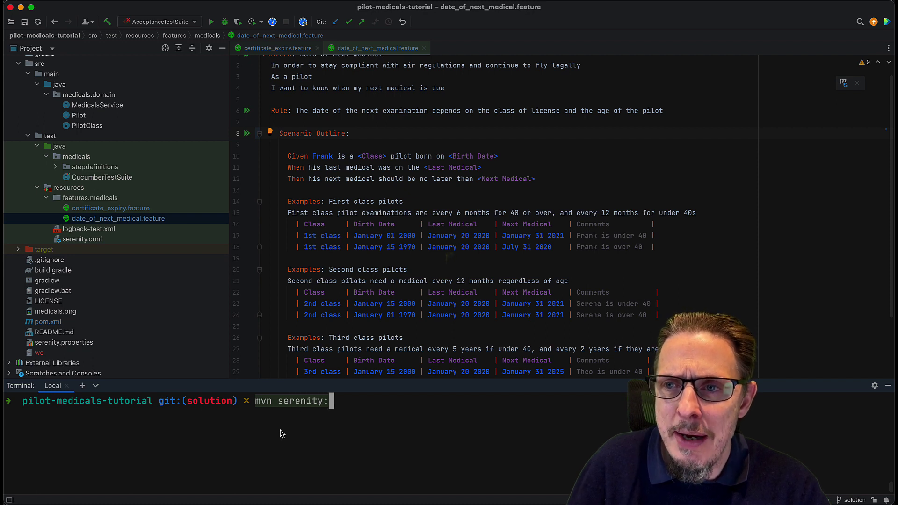
type("check")
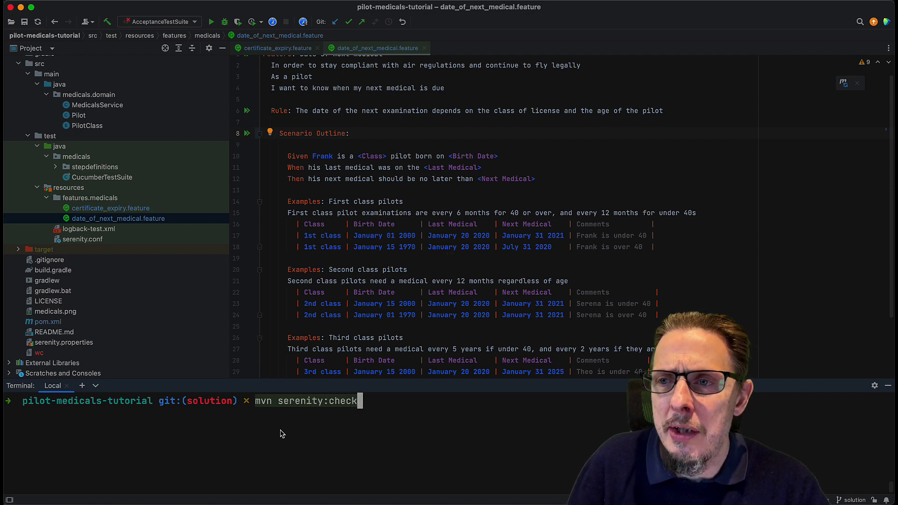
type("-gherkin")
- Run 'mvn serenity:check-gherkin' and review the duplicated and empty scenario name errors
key("Return")
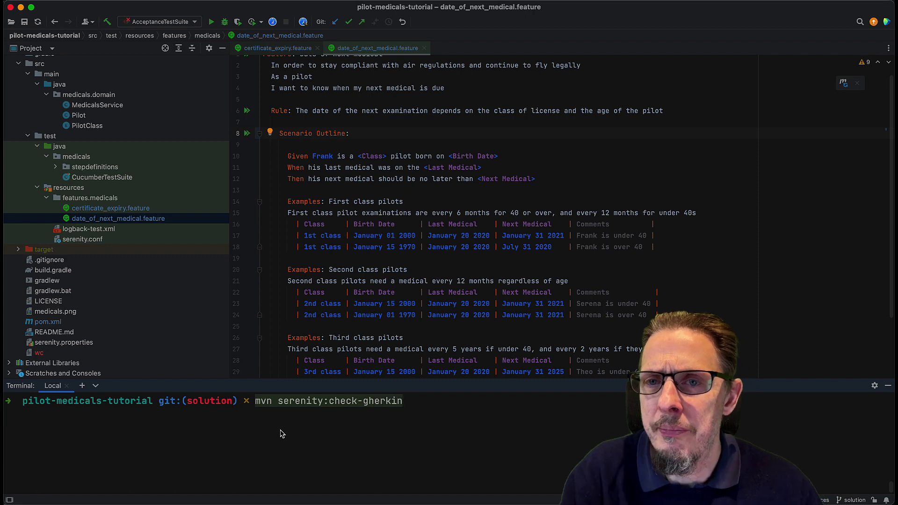
left_click_drag(267, 381, 251, 270)
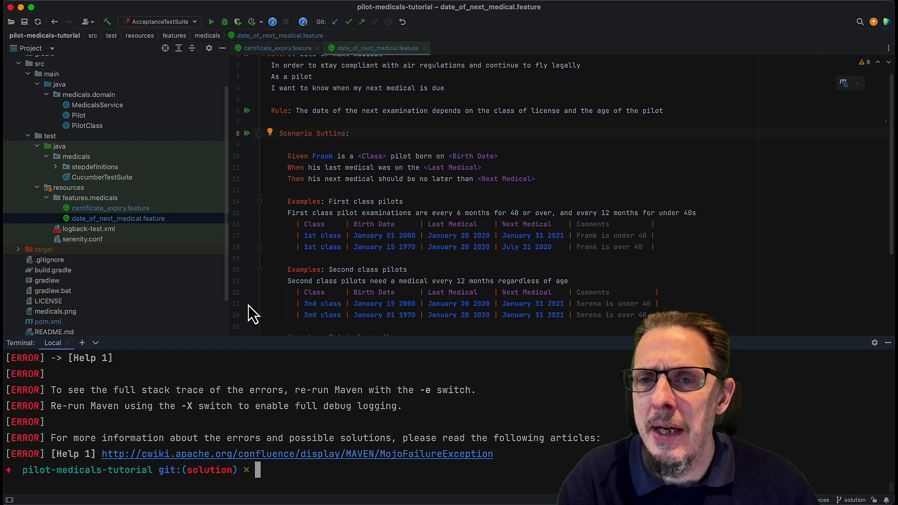
scroll(241, 429, "up", 5)
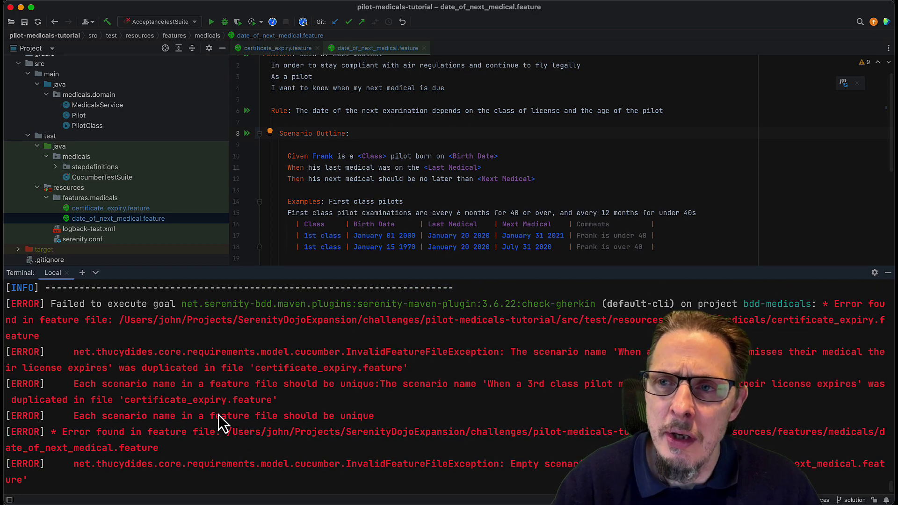
scroll(153, 370, "up", 1)
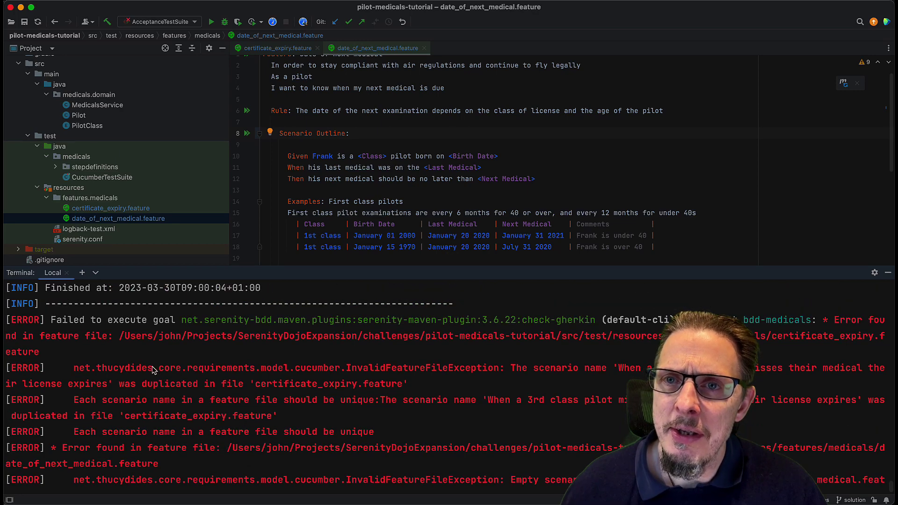
scroll(153, 370, "up", 2)
scroll(151, 369, "down", 3)
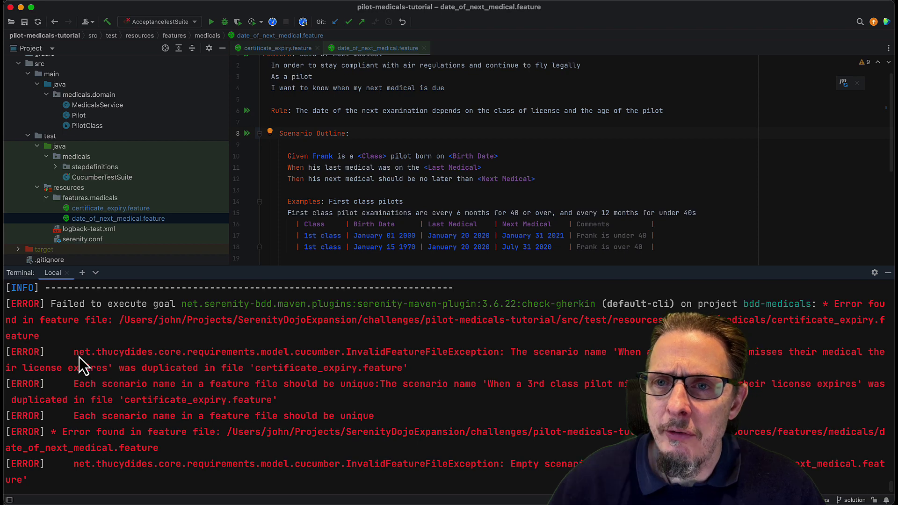
scroll(218, 365, "down", 1)
scroll(433, 359, "up", 1)
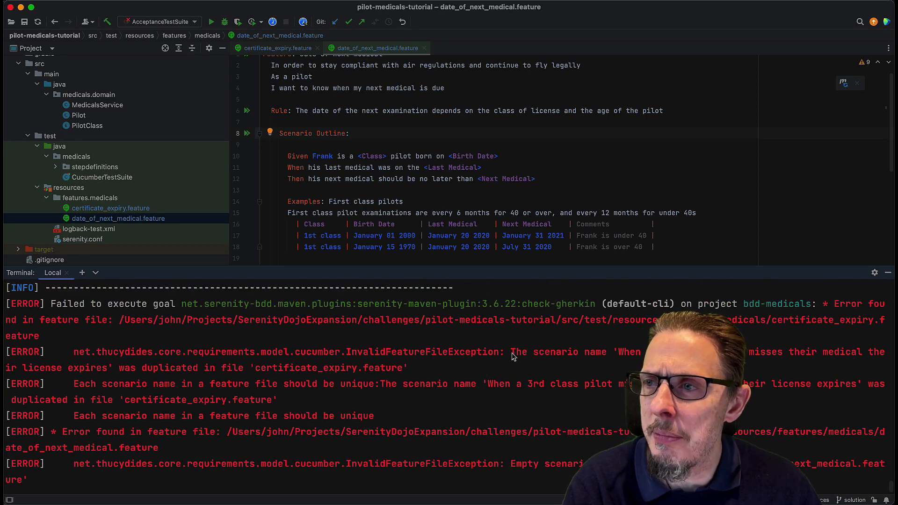
left_click_drag(517, 359, 517, 363)
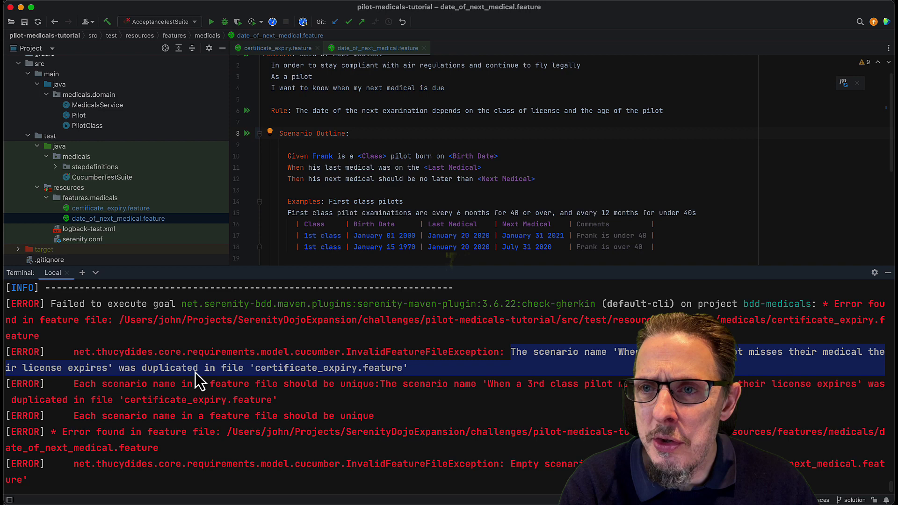
left_click(249, 372)
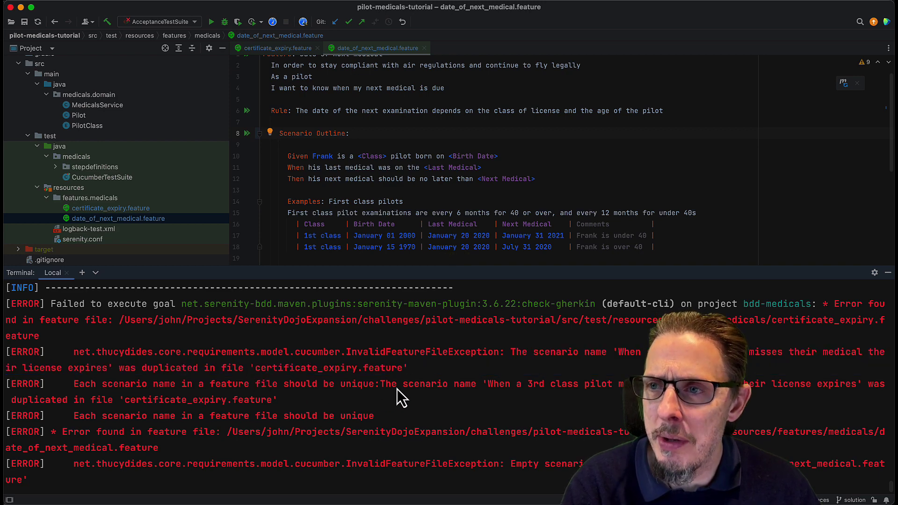
scroll(393, 393, "down", 3)
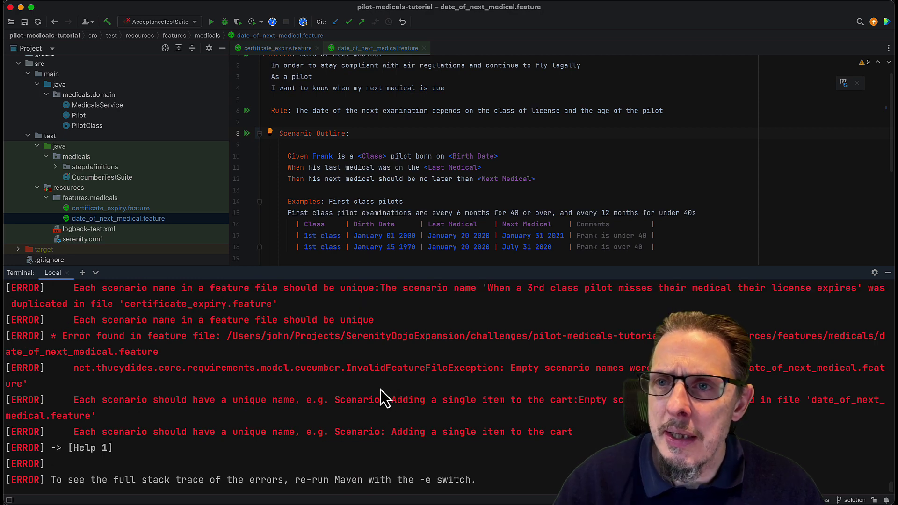
scroll(341, 412, "up", 2)
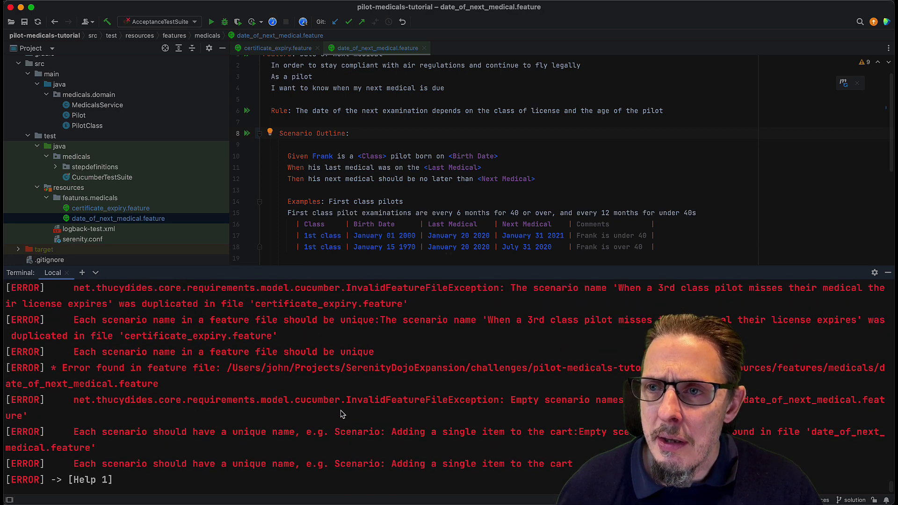
scroll(342, 420, "up", 2)
scroll(341, 414, "down", 1)
scroll(341, 414, "down", 2)
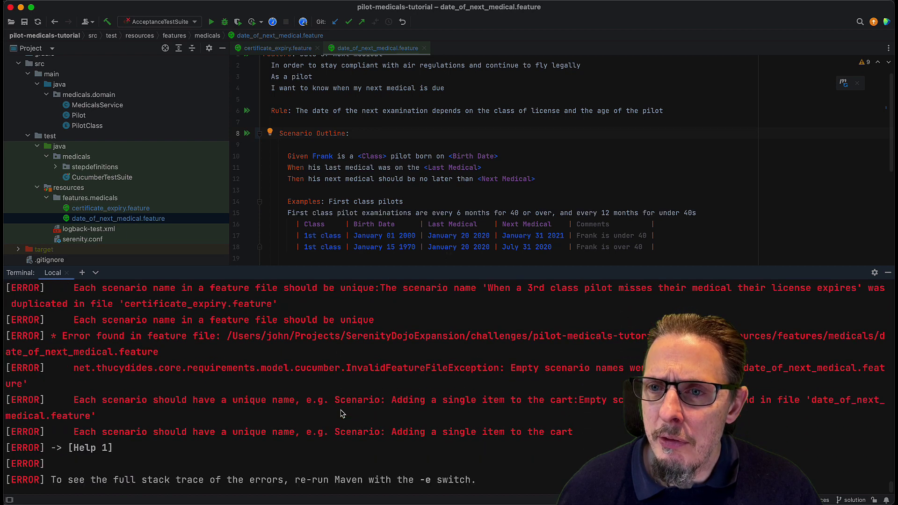
scroll(341, 414, "down", 1)
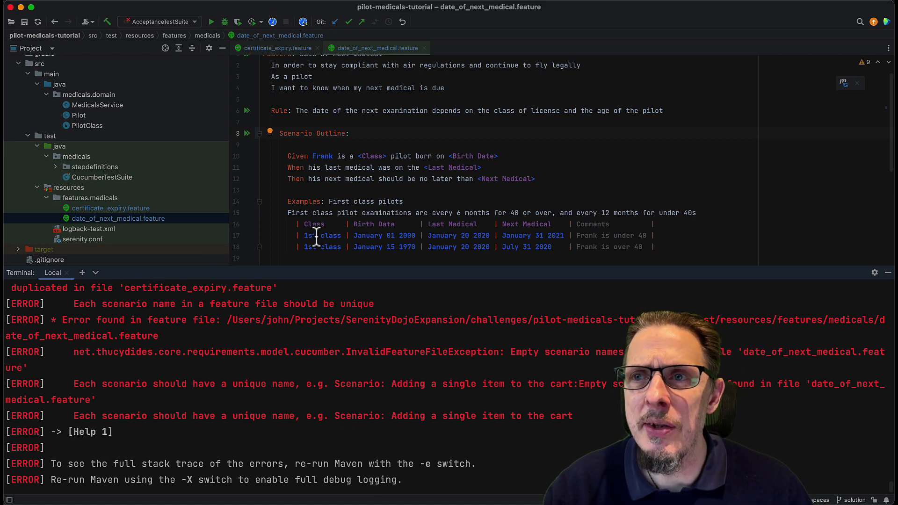
- Drag the editor/terminal divider down so the feature file gets more room
left_click_drag(310, 267, 305, 345)
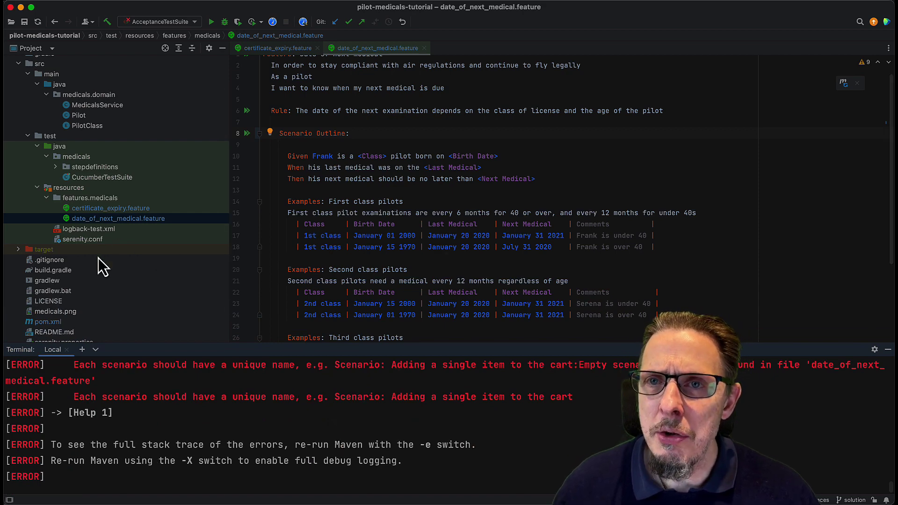
- In pom.xml, add a Serenity plugin execution with id 'check-gherkin'
double_click(62, 321)
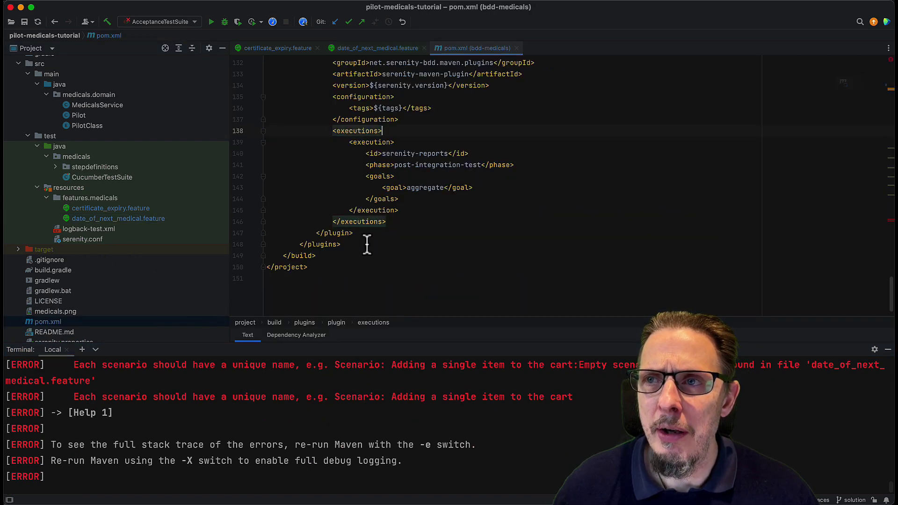
scroll(463, 216, "up", 3)
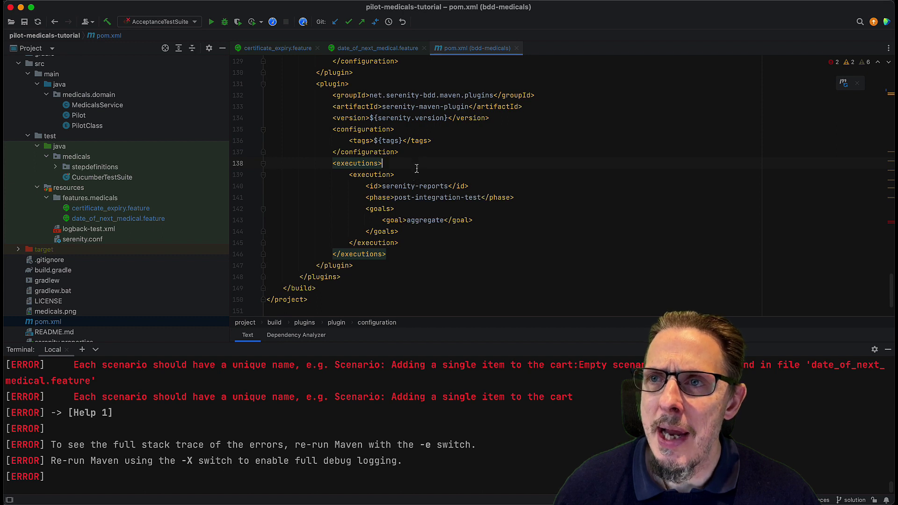
key("Return")
type("<ex")
key("Return")
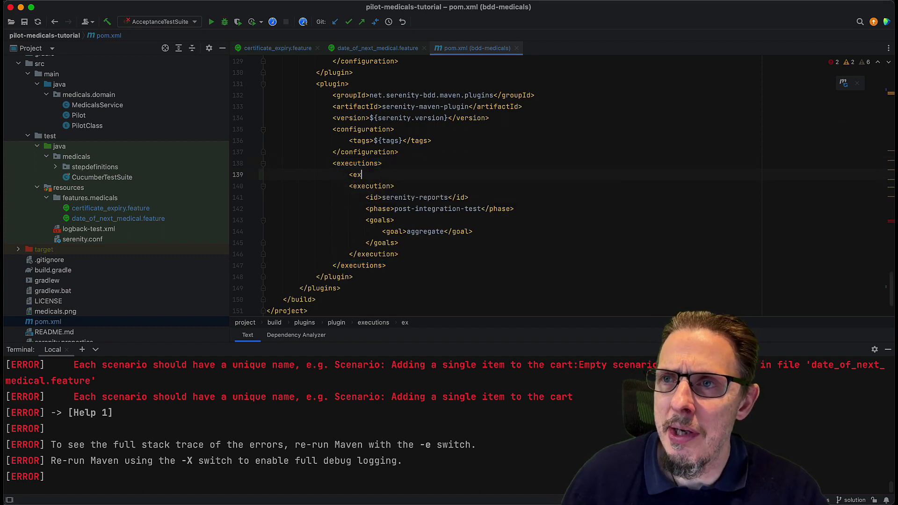
key("Return")
type("<")
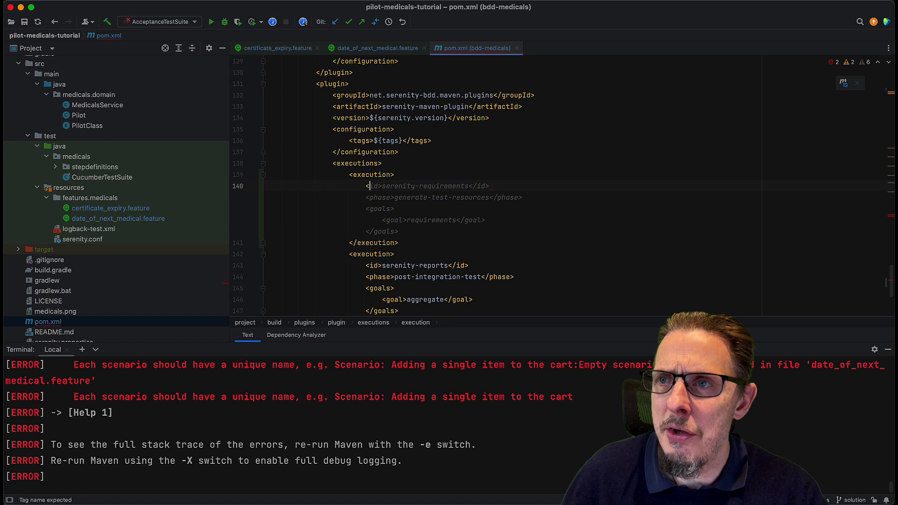
type("is</is>")
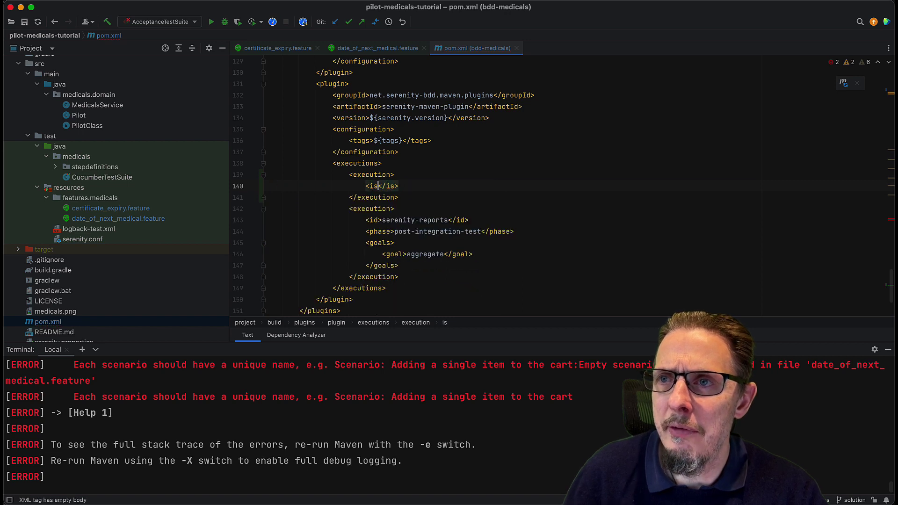
key("BackSpace")
key("BackSpace")
key("BackSpace")
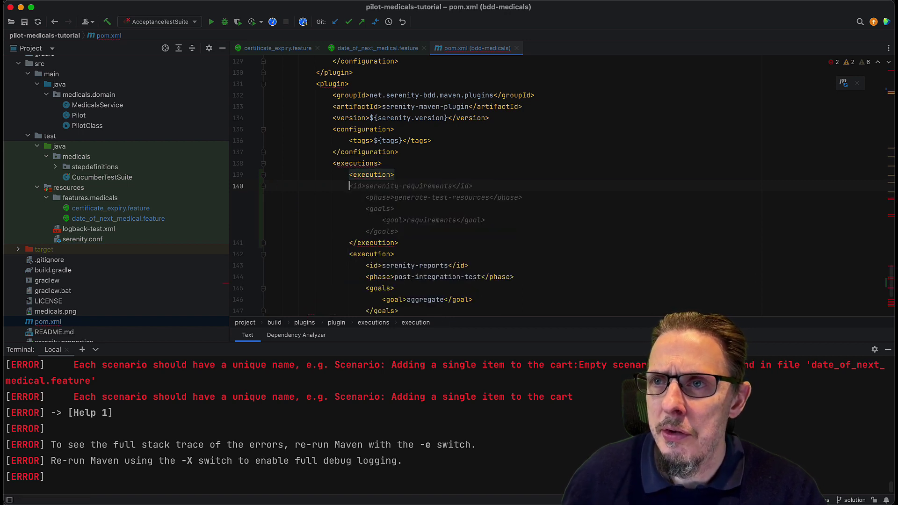
key("Tab")
type("<")
key("BackSpace")
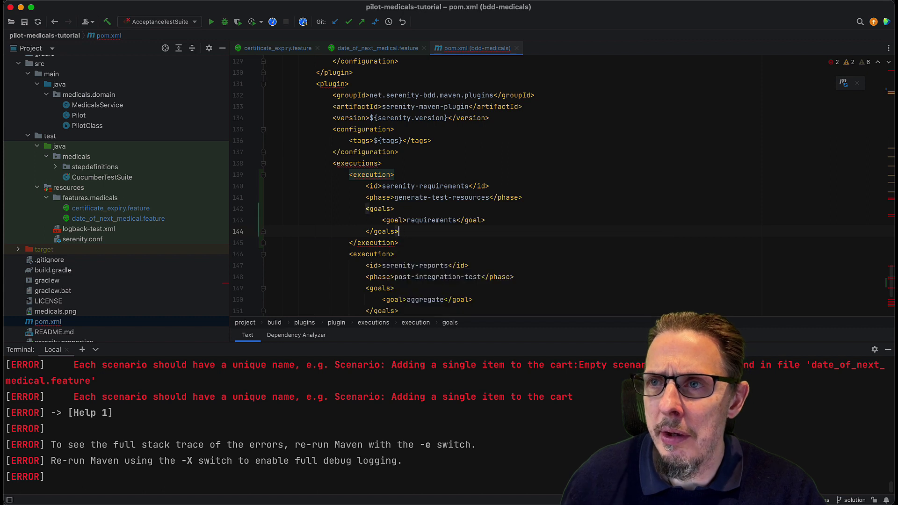
key("shift+Up")
key("shift+Up")
key("shift+Up")
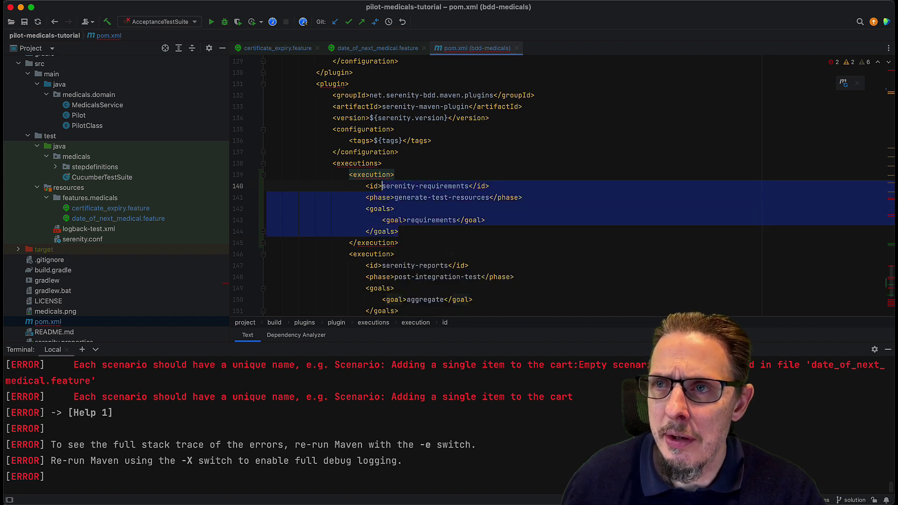
key("BackSpace")
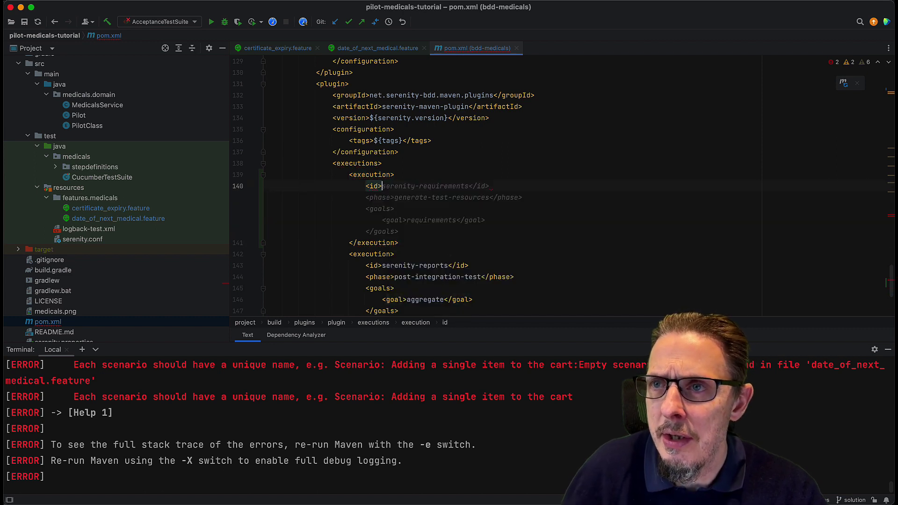
type("s")
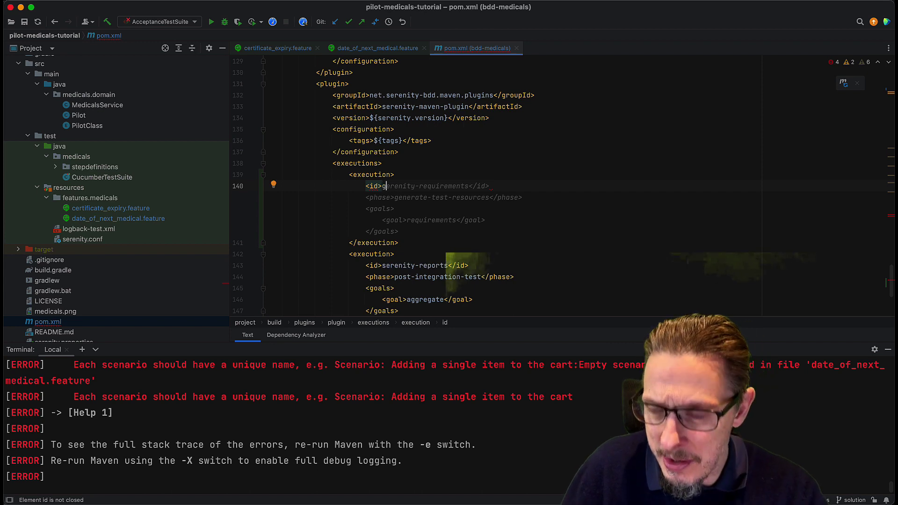
key("BackSpace")
type("gherkin</id>")
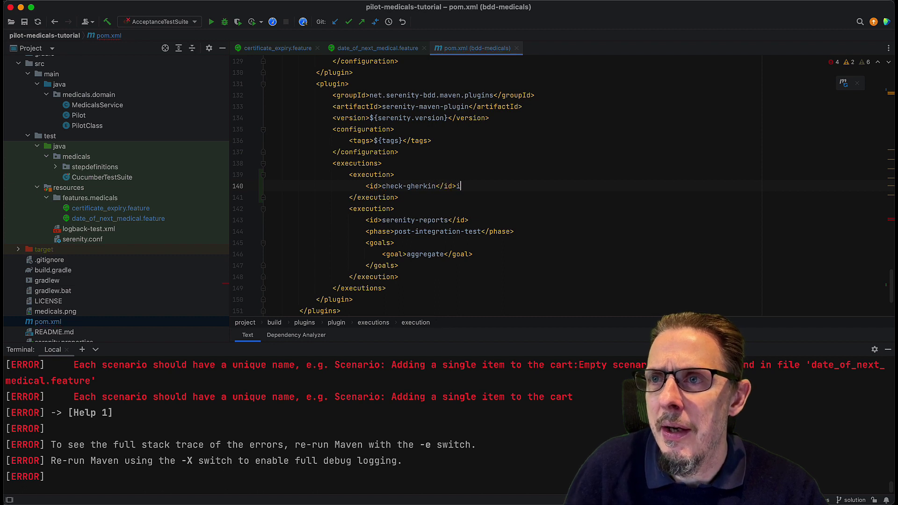
- Give the execution phase 'process-test-resources' and goal 'check-gherkin'
key("Return")
type("<")
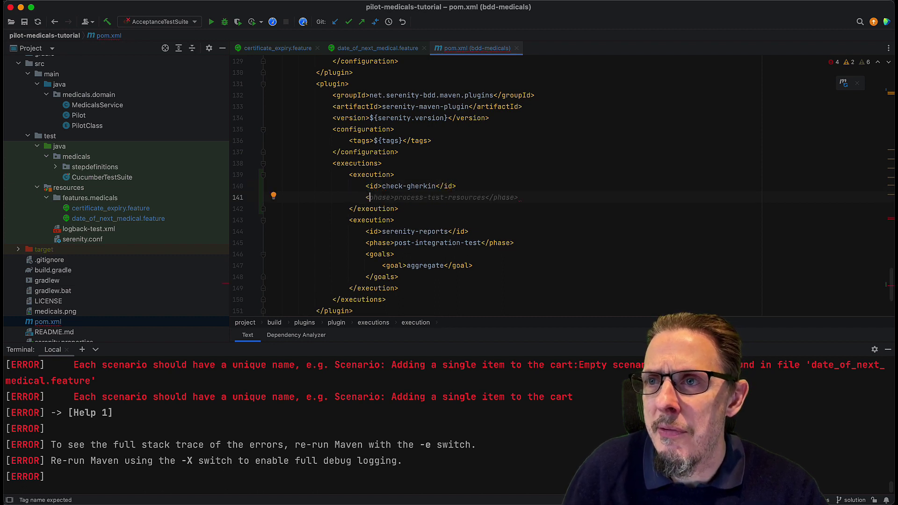
key("Tab")
key("Return")
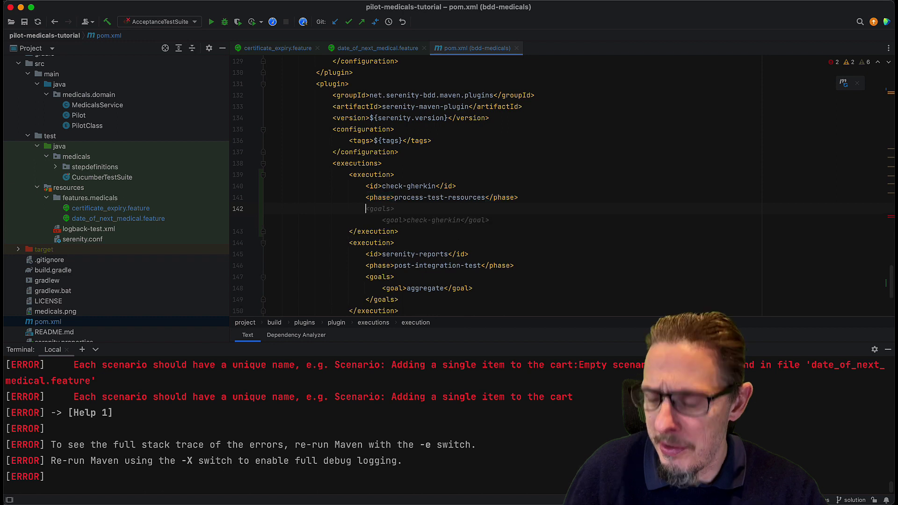
key("Tab")
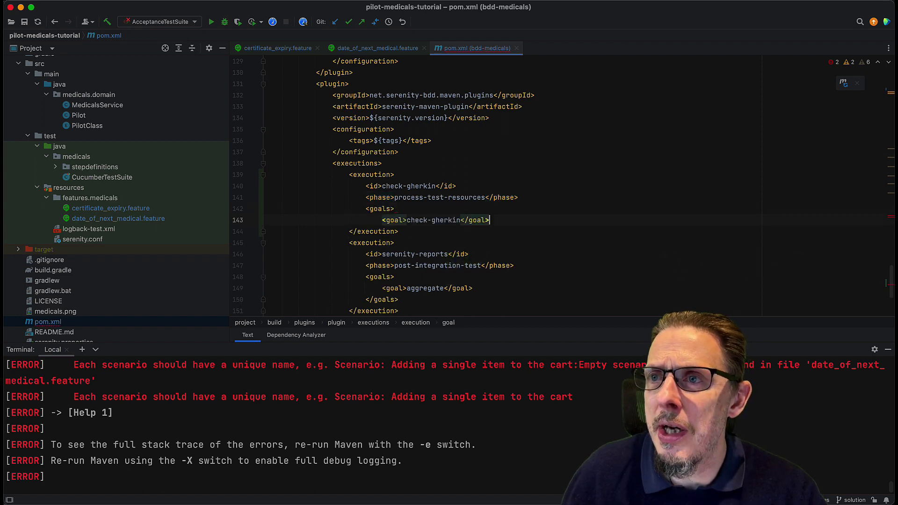
key("Return")
type("</goals>")
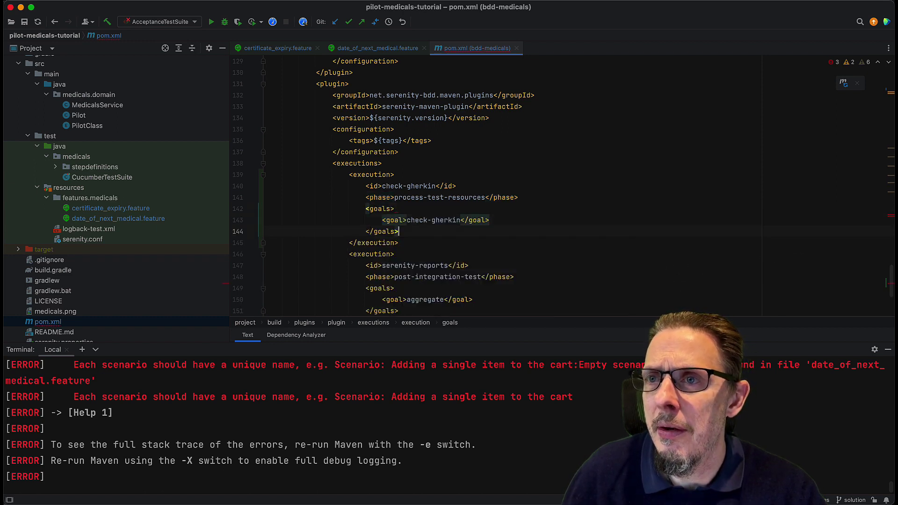
key("Return")
key("BackSpace")
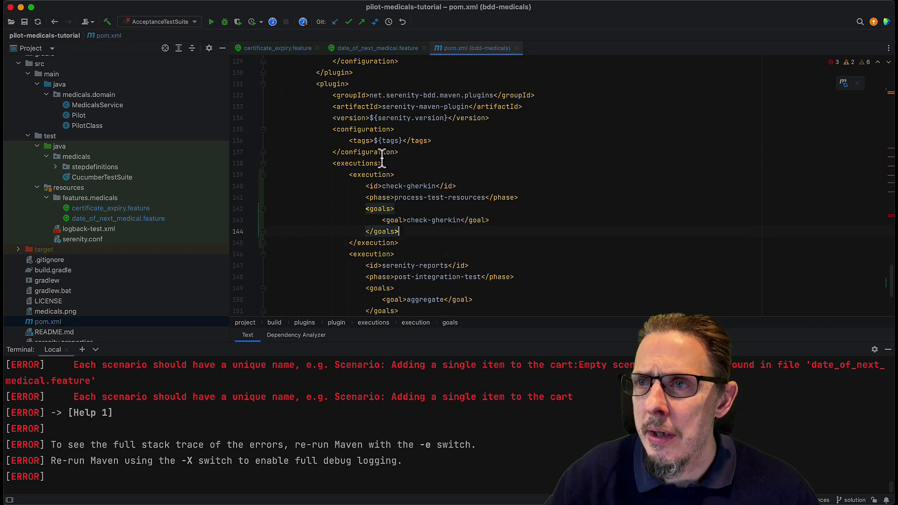
scroll(372, 189, "down", 1)
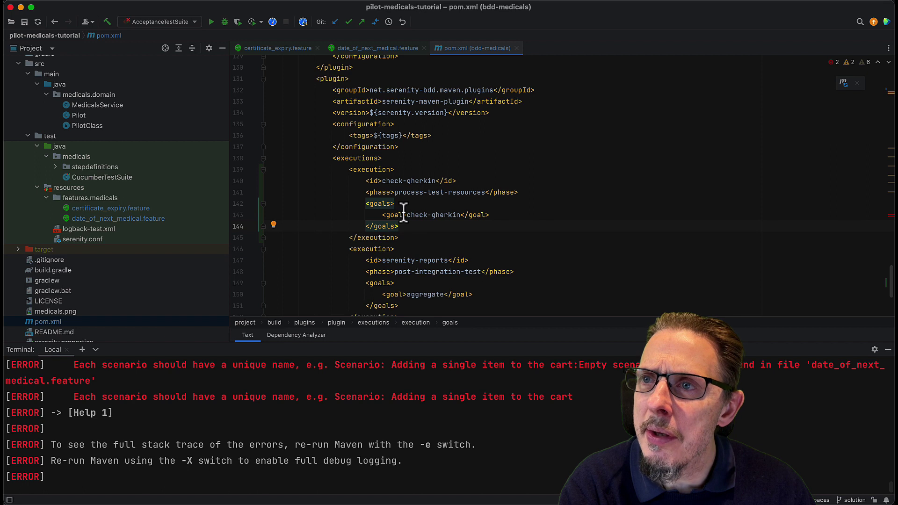
left_click_drag(407, 215, 461, 215)
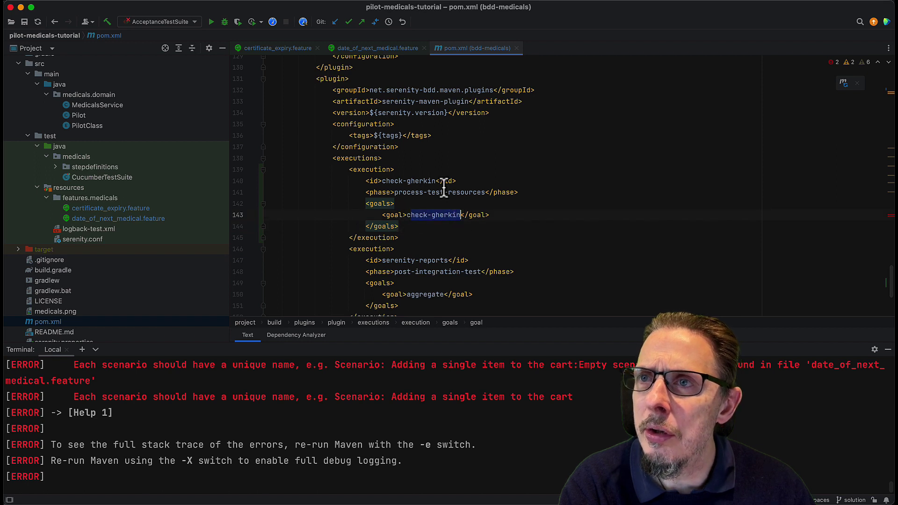
left_click(403, 101)
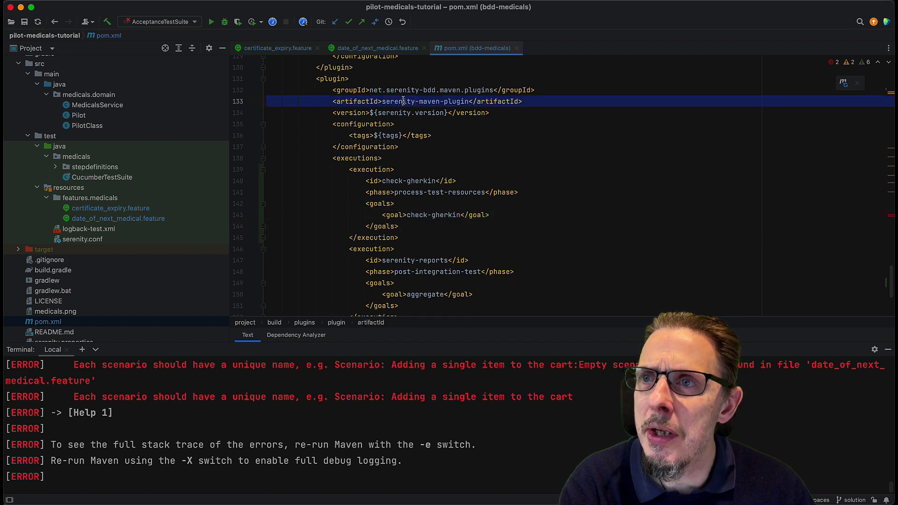
double_click(410, 193)
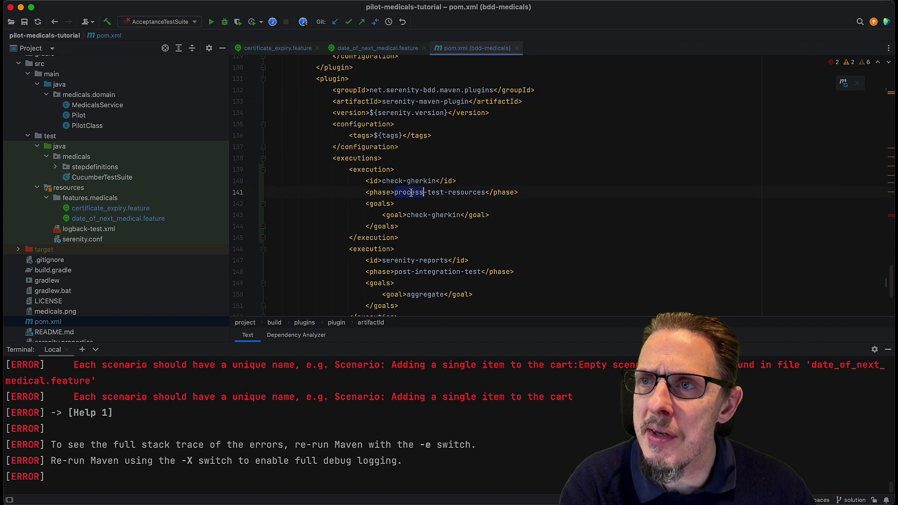
- Run 'mvn verify' in the Terminal and enlarge it to review the duplicated and empty scenario-name errors
left_click(548, 395)
type("mvn ve")
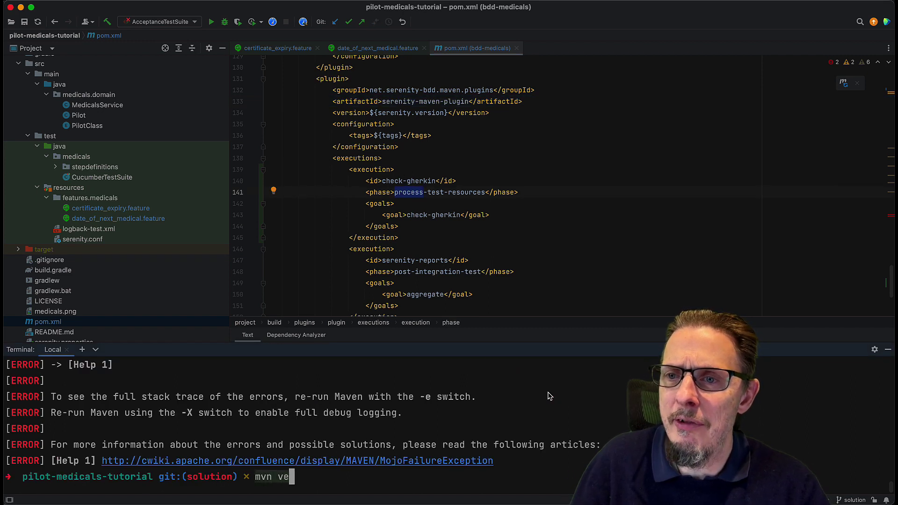
type("rify")
key("Return")
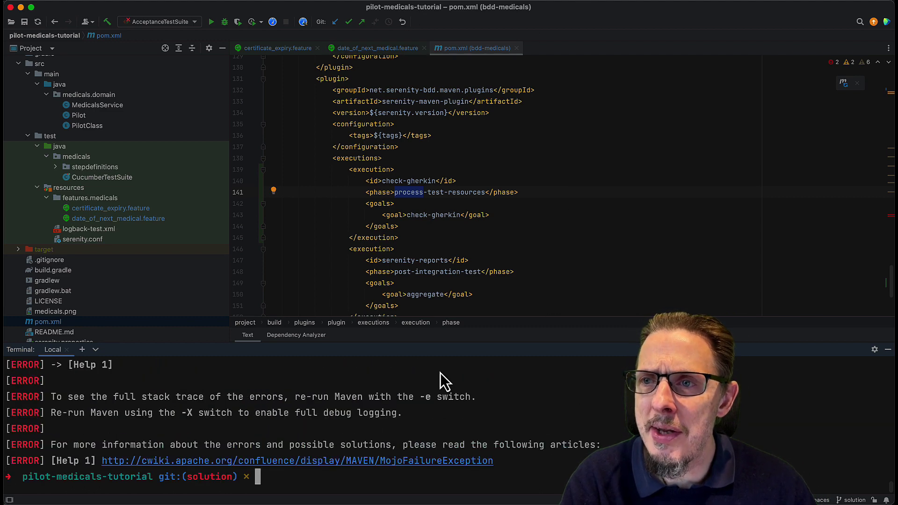
left_click_drag(431, 345, 420, 270)
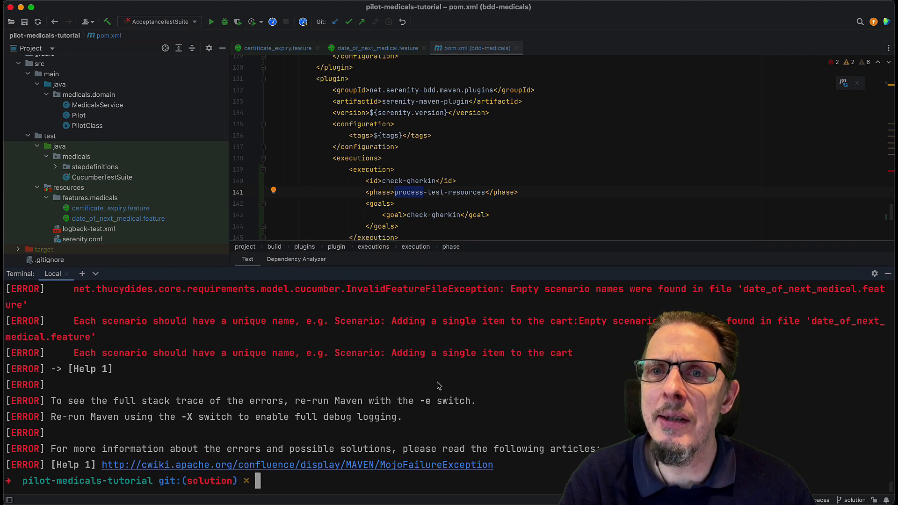
scroll(437, 385, "up", 2)
scroll(437, 385, "up", 2)
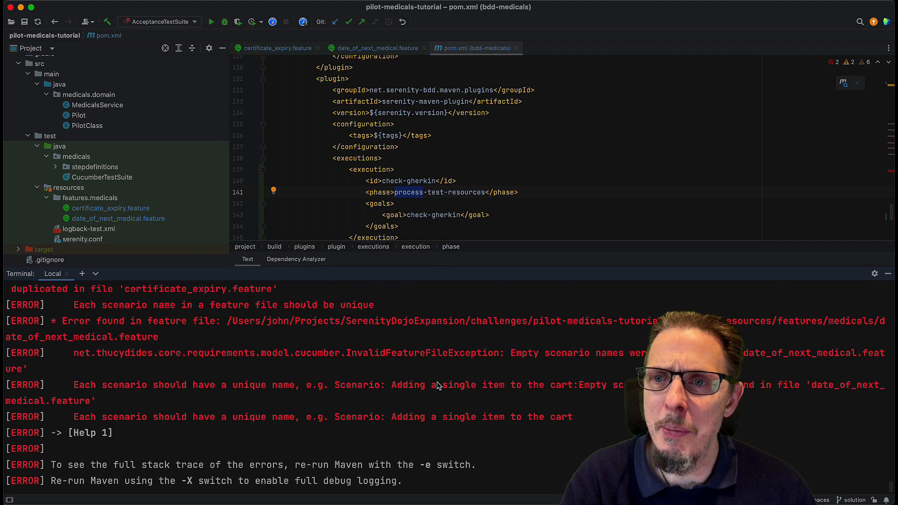
scroll(436, 385, "up", 1)
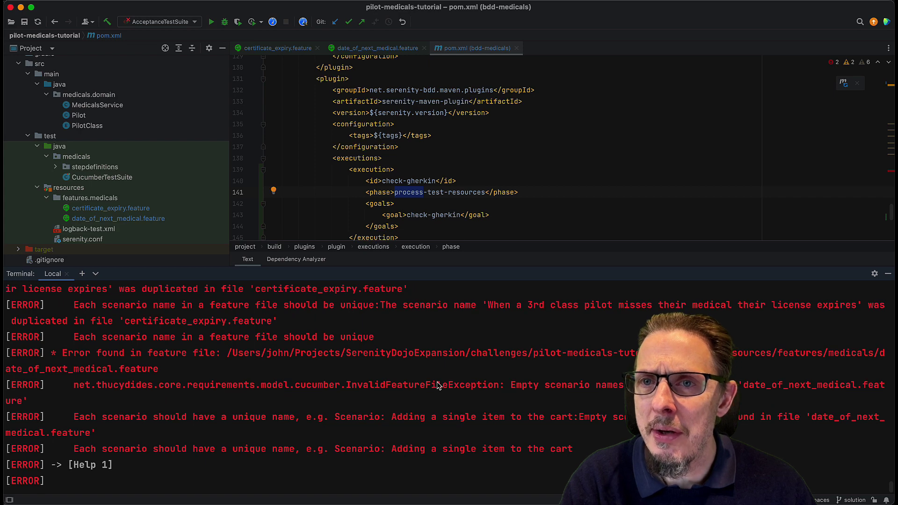
scroll(437, 386, "up", 3)
scroll(437, 385, "up", 2)
scroll(436, 386, "up", 3)
scroll(436, 385, "down", 3)
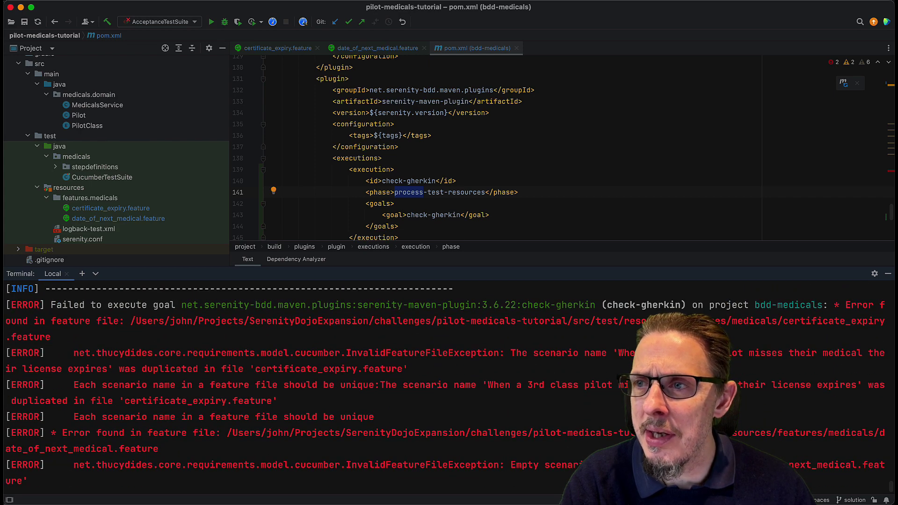
scroll(471, 378, "down", 2)
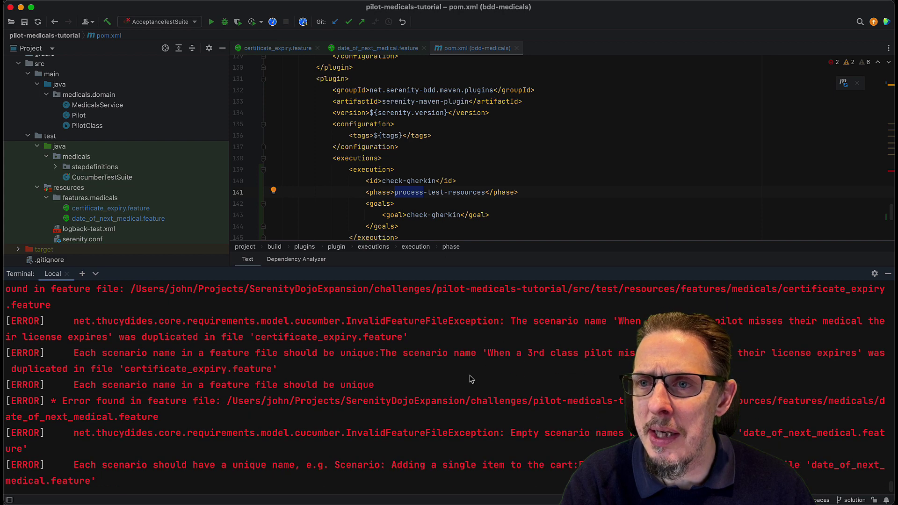
scroll(464, 378, "down", 2)
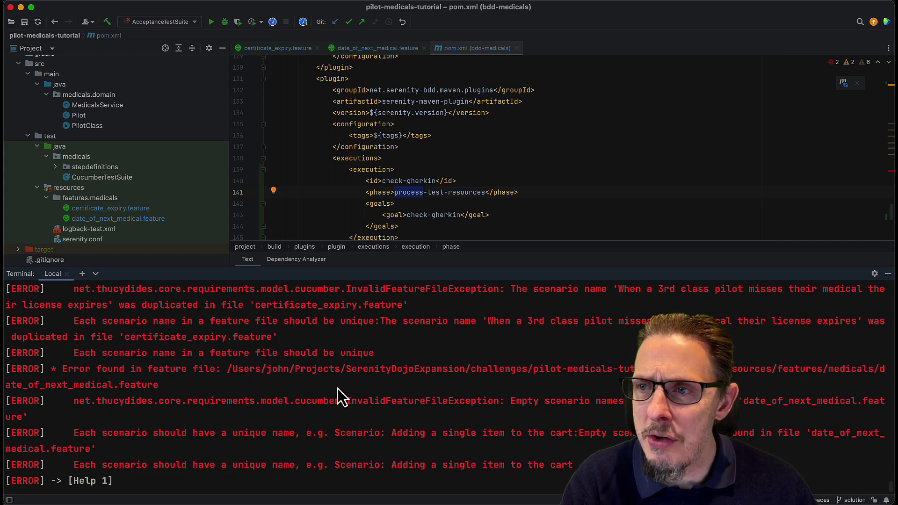
scroll(337, 389, "down", 1)
scroll(337, 389, "down", 1)
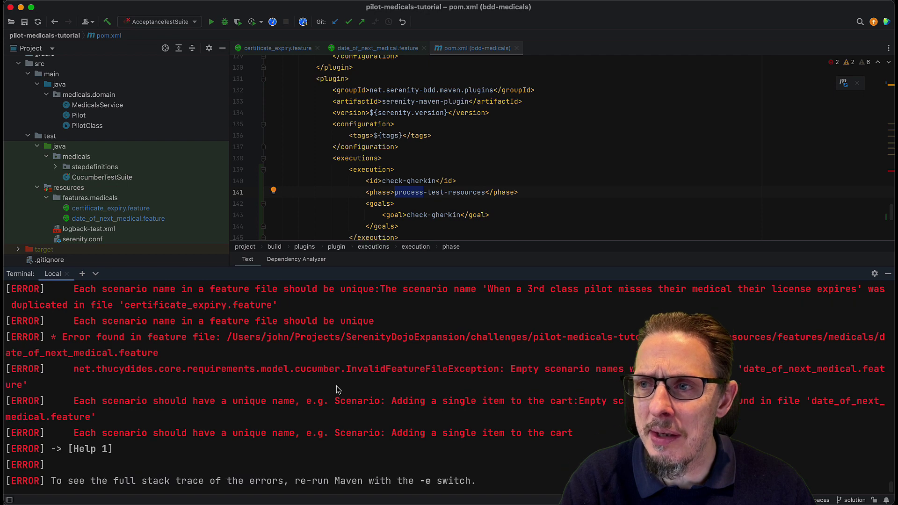
scroll(337, 388, "down", 2)
scroll(337, 389, "down", 3)
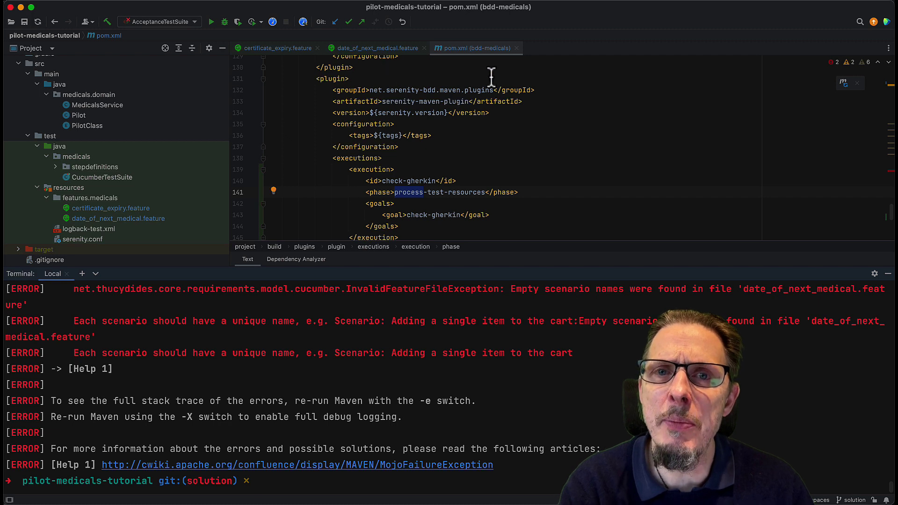
scroll(519, 170, "down", 2)
scroll(449, 140, "down", 1)
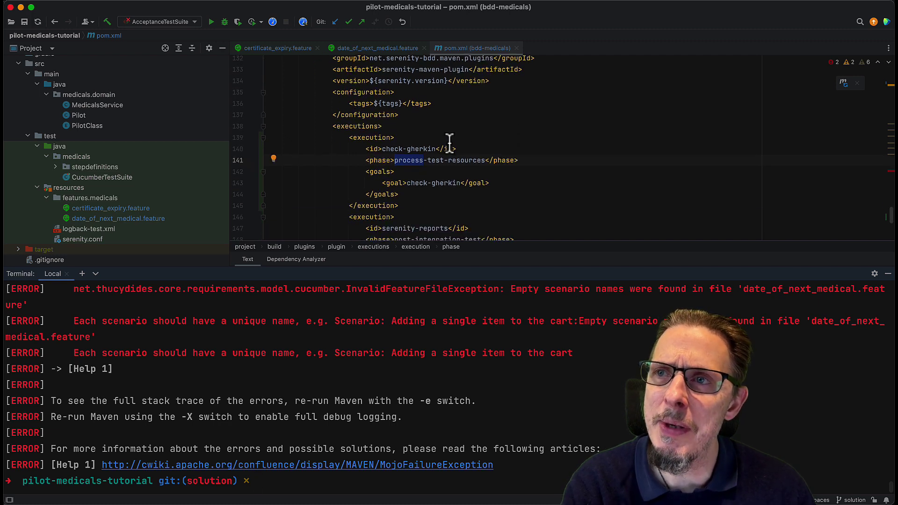
scroll(447, 143, "down", 1)
scroll(421, 127, "down", 1)
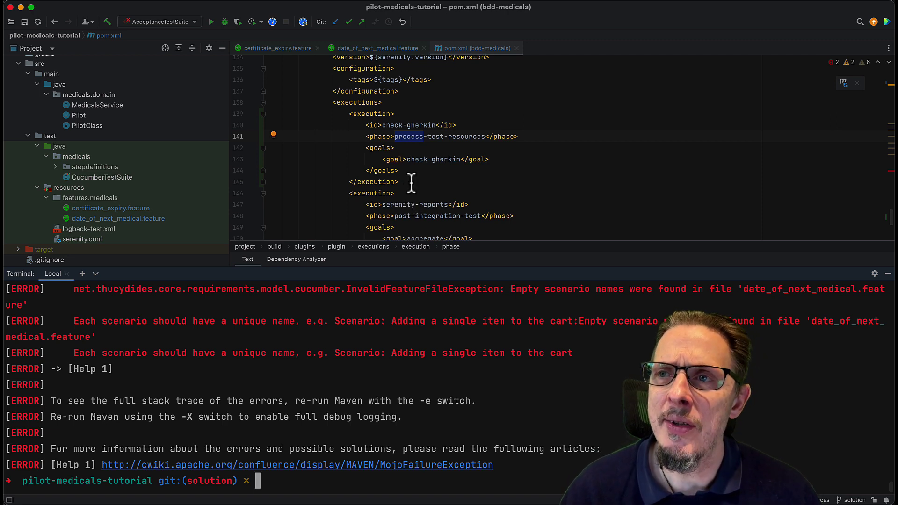
left_click_drag(266, 182, 264, 118)
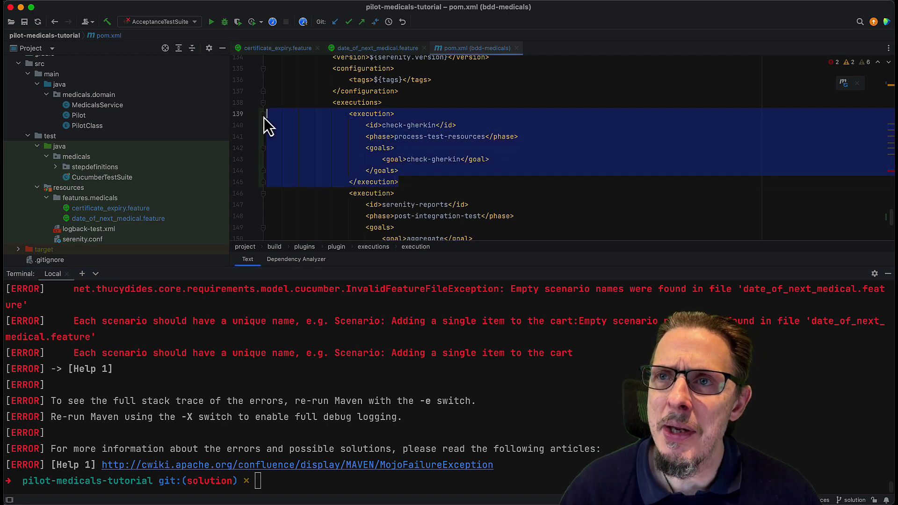
left_click(397, 193)
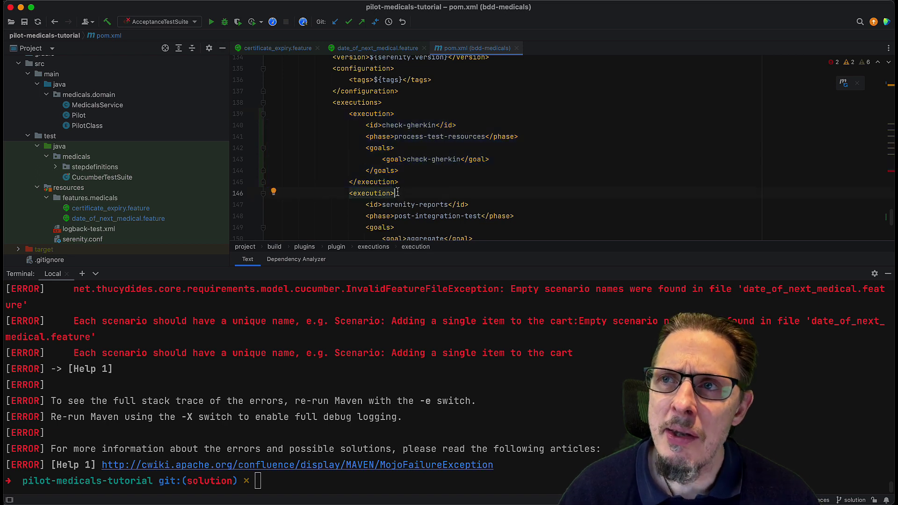
scroll(397, 193, "up", 1)
scroll(397, 192, "up", 1)
scroll(399, 193, "up", 1)
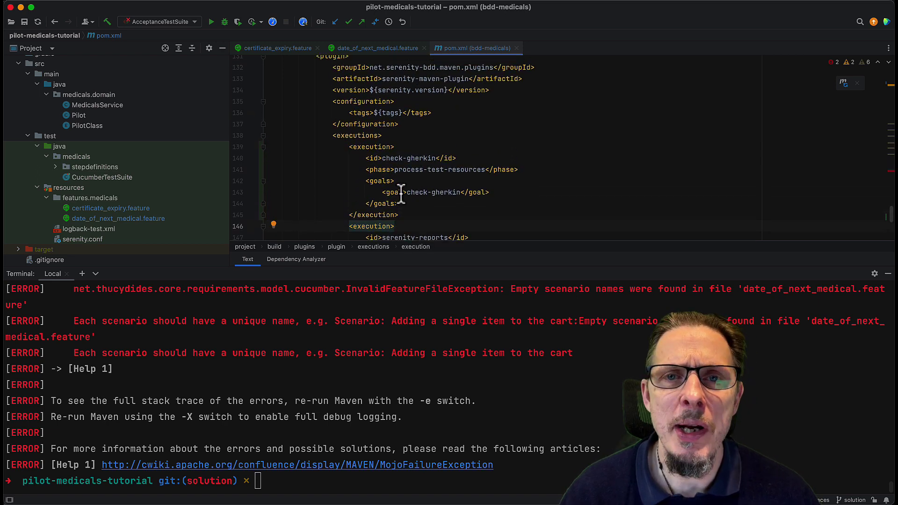
scroll(400, 192, "up", 1)
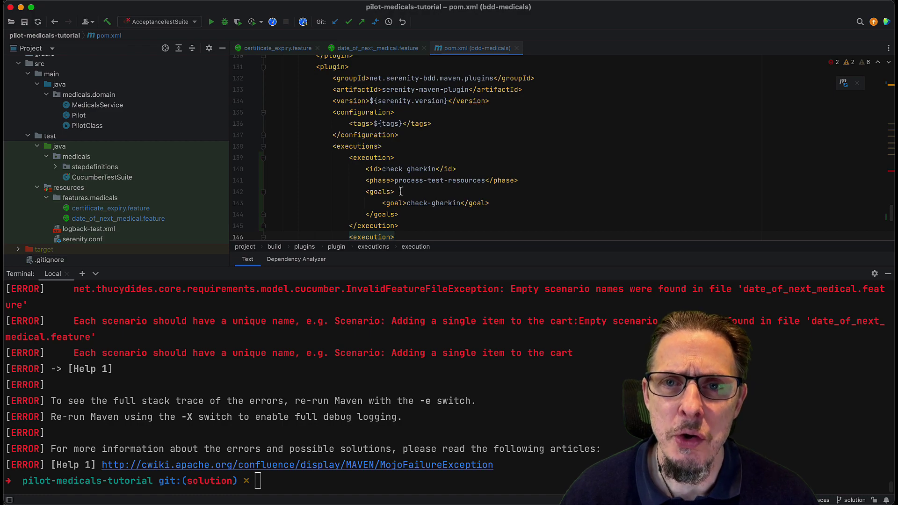